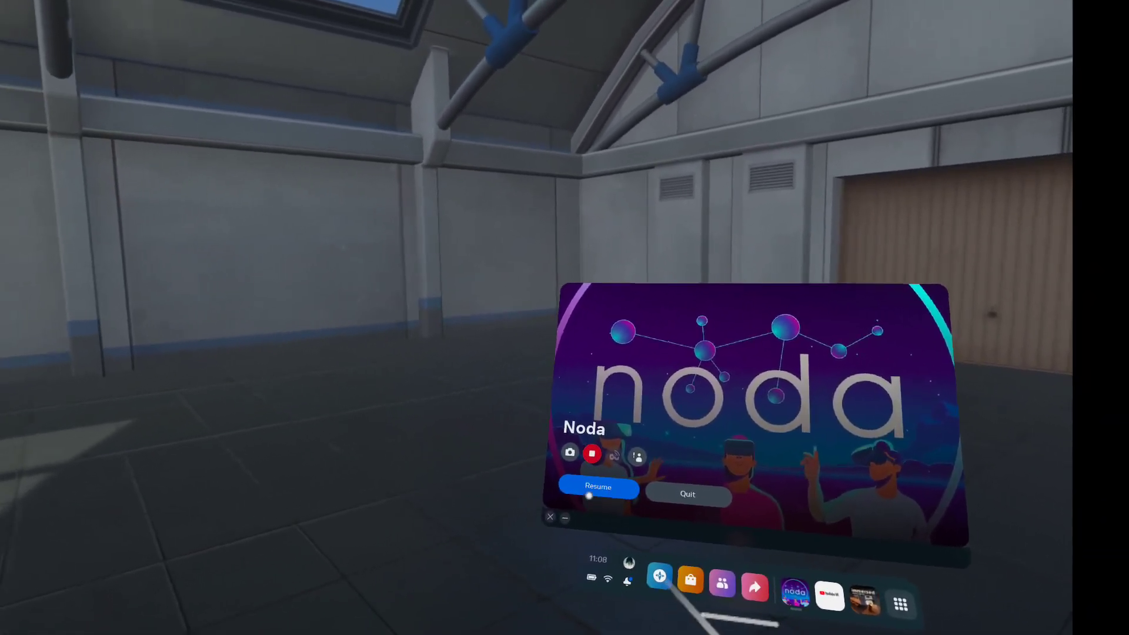
Step: Resume the session, spawn a node in the hangar and label it 'Linked In'
{"action": "left_click", "coordinate": [589, 493]}
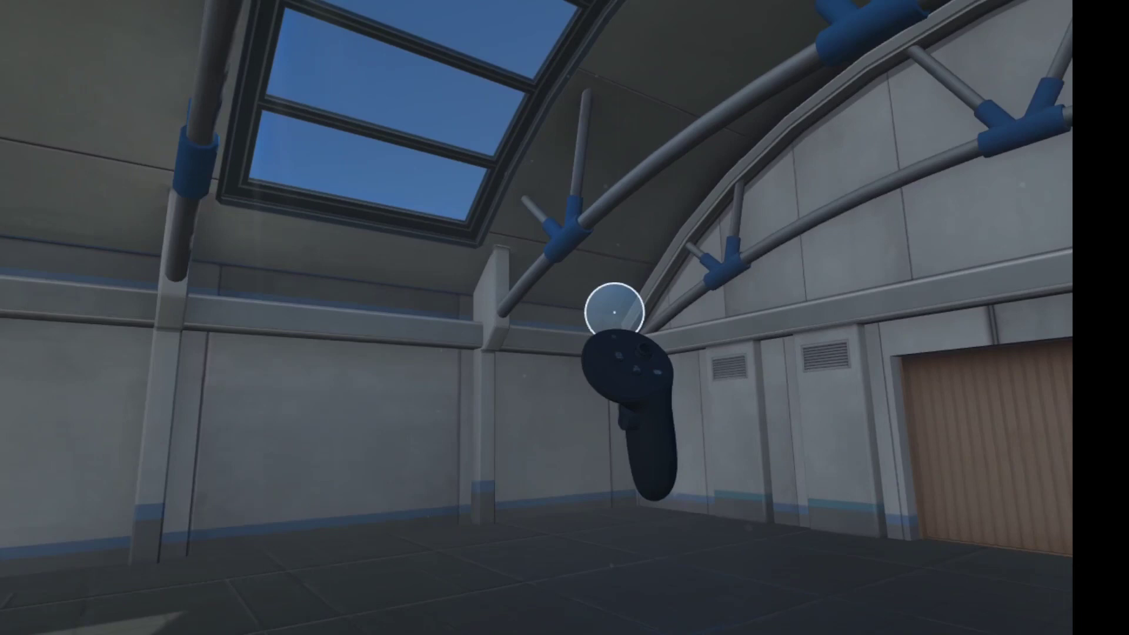
{"action": "left_click", "coordinate": [617, 300]}
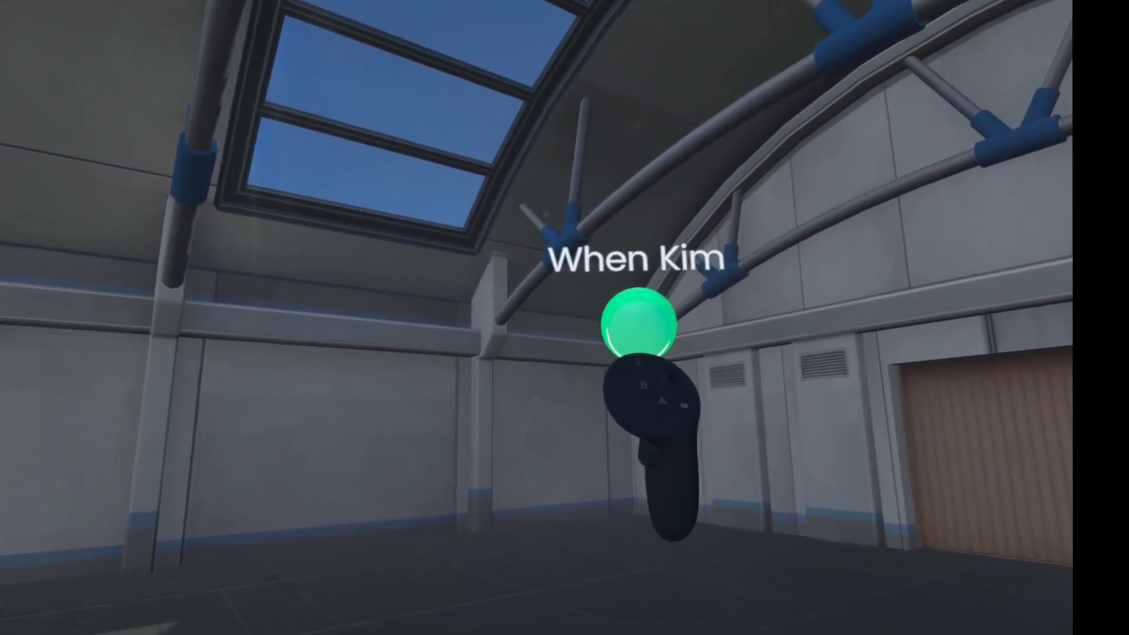
{"action": "left_click", "coordinate": [640, 333]}
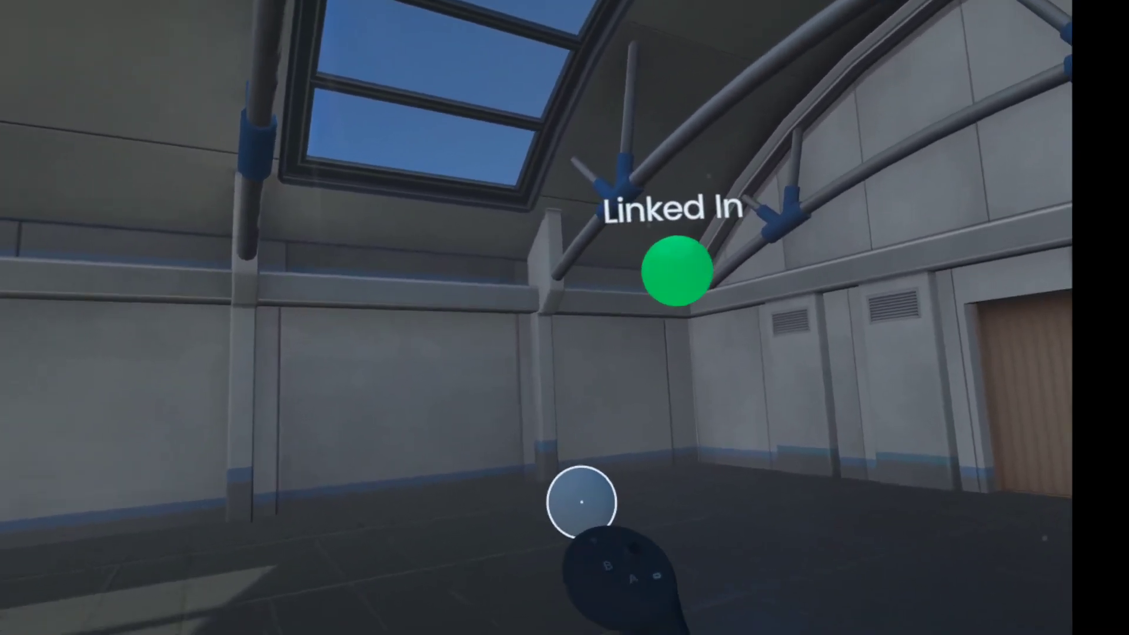
Step: Add subtopic nodes, linking Linked In to Learning, Groups and Connections, and Go Programming under Learning
{"action": "left_click", "coordinate": [595, 456]}
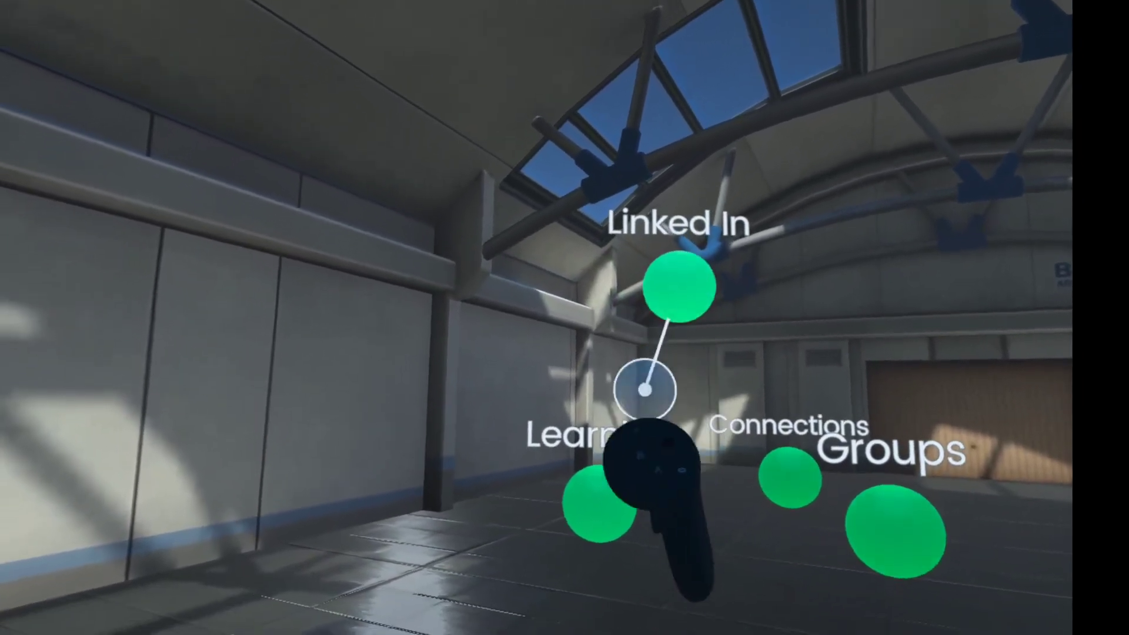
{"action": "left_click_drag", "start_coordinate": [679, 286], "coordinate": [592, 479]}
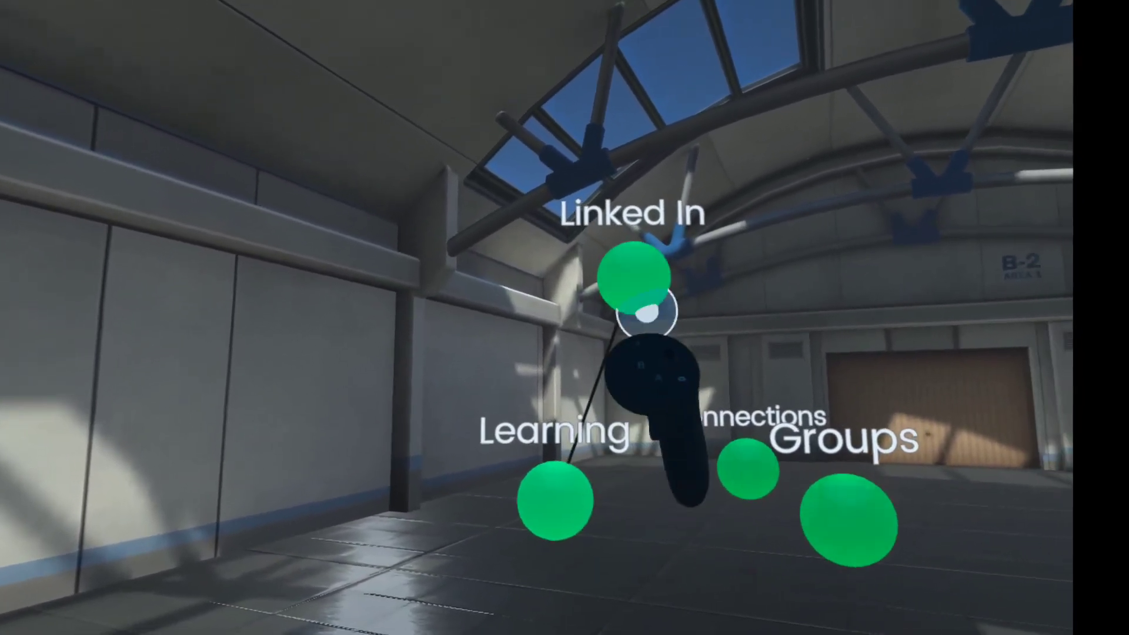
{"action": "left_click_drag", "start_coordinate": [633, 272], "coordinate": [715, 464]}
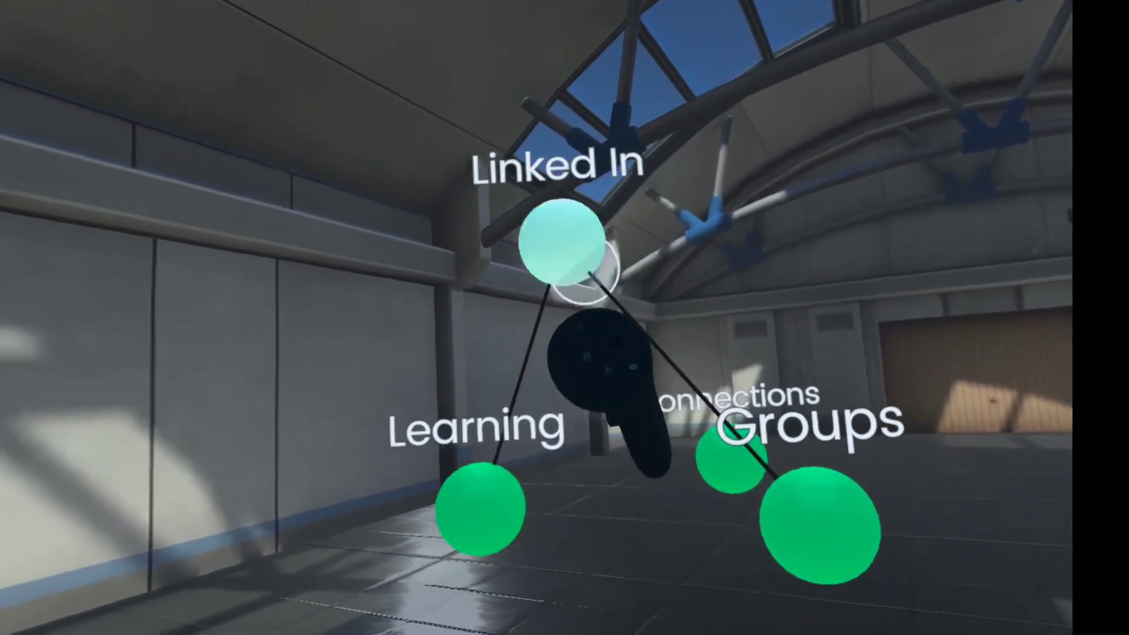
{"action": "left_click_drag", "start_coordinate": [559, 239], "coordinate": [706, 429]}
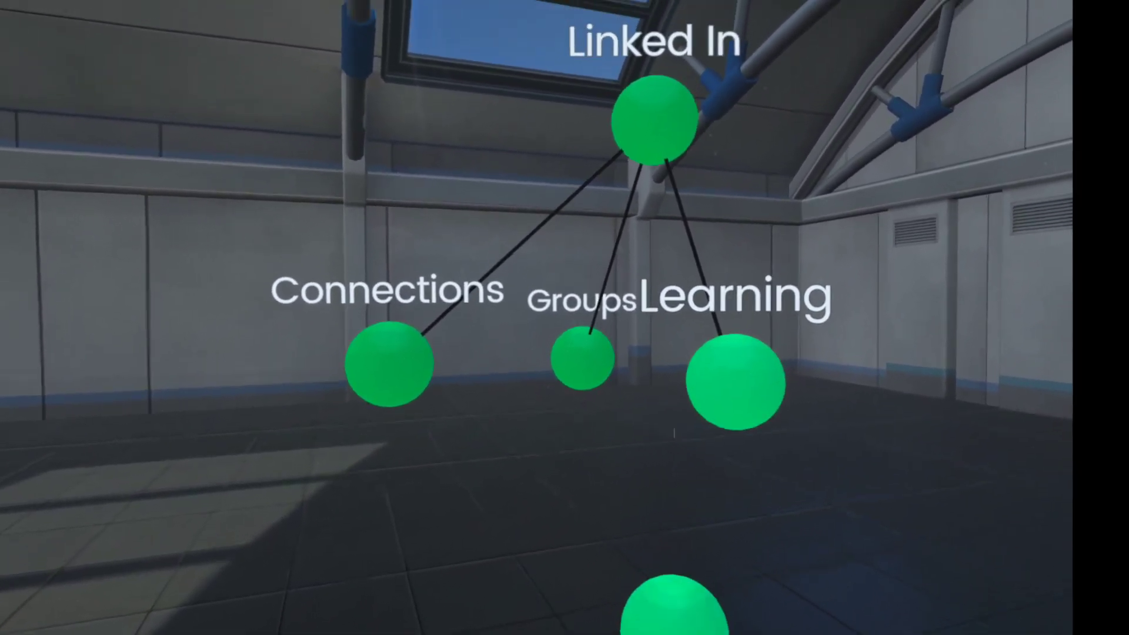
{"action": "left_click_drag", "start_coordinate": [735, 405], "coordinate": [670, 618]}
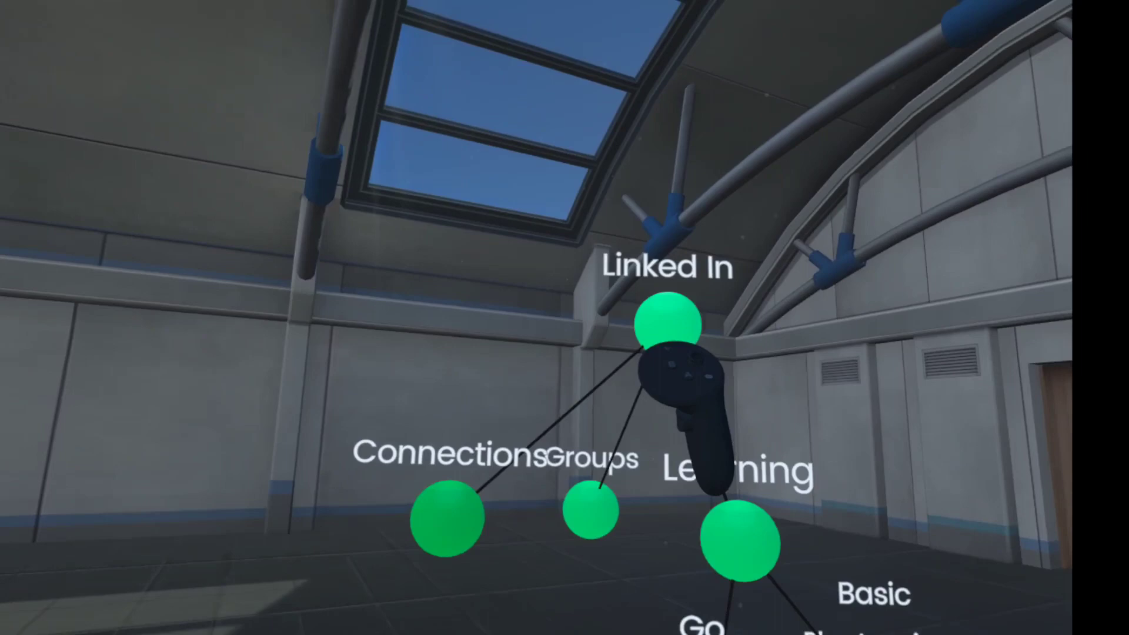
Step: Make the Linked In node a blue cube and close its properties panel
{"action": "left_click", "coordinate": [678, 339]}
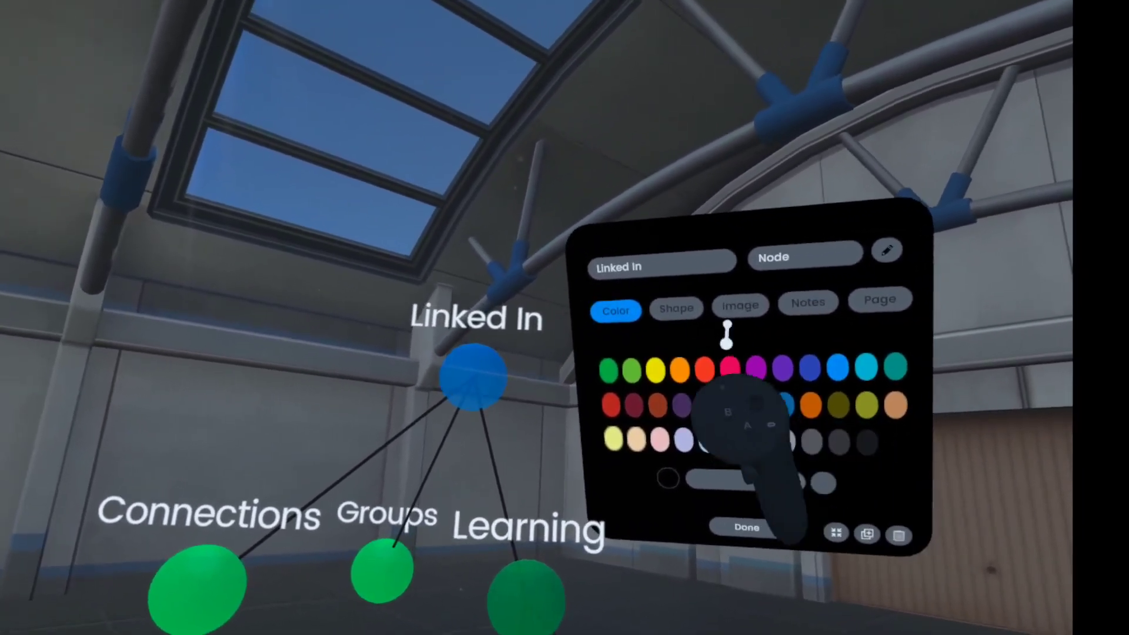
{"action": "left_click", "coordinate": [676, 308]}
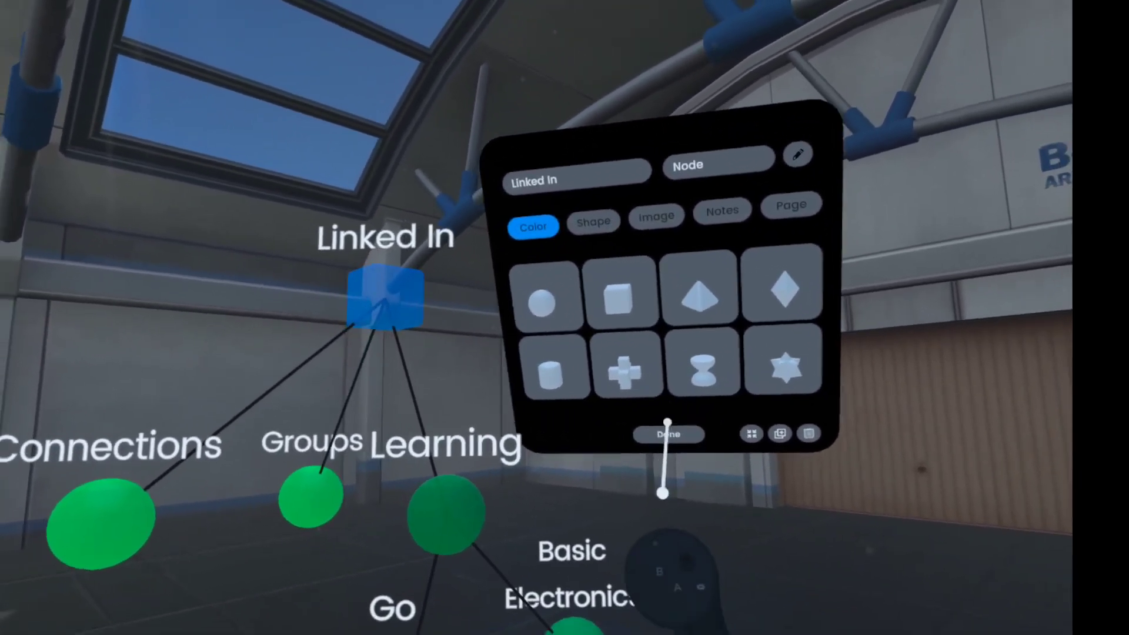
{"action": "left_click", "coordinate": [671, 437]}
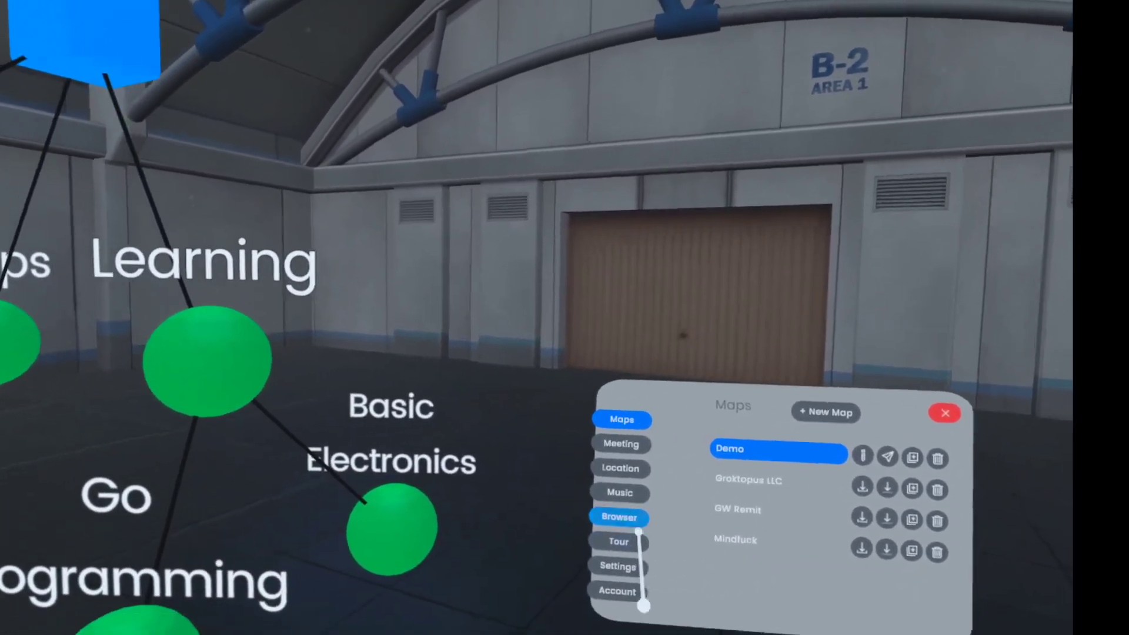
Step: Search for 'linkedin logo png' in the in-app web browser
{"action": "left_click", "coordinate": [619, 516]}
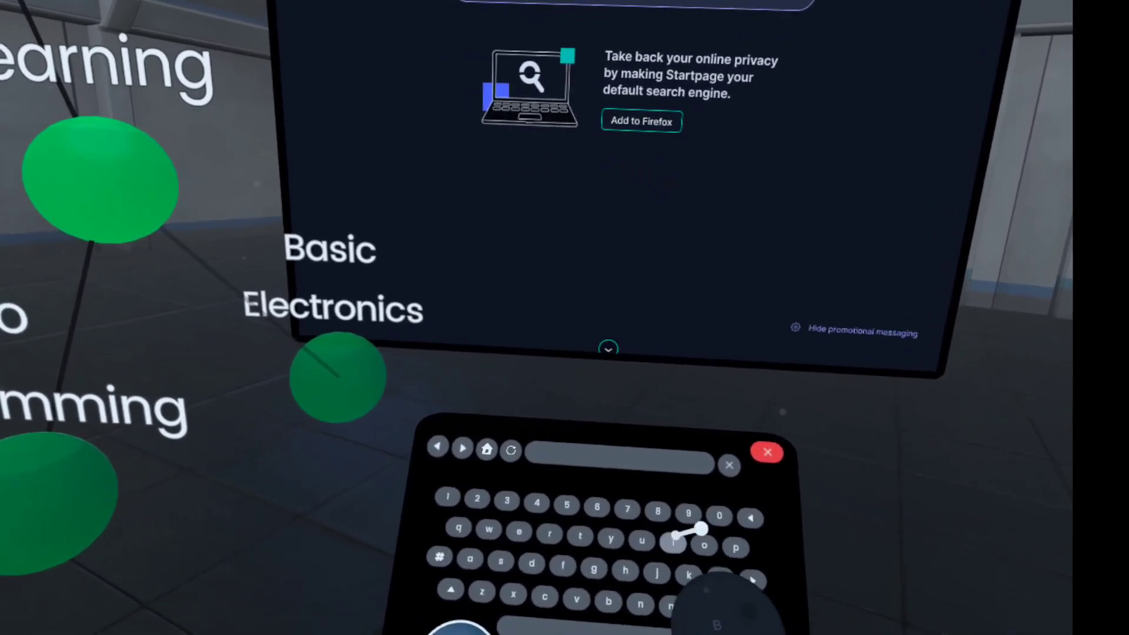
{"action": "type", "text": "k"}
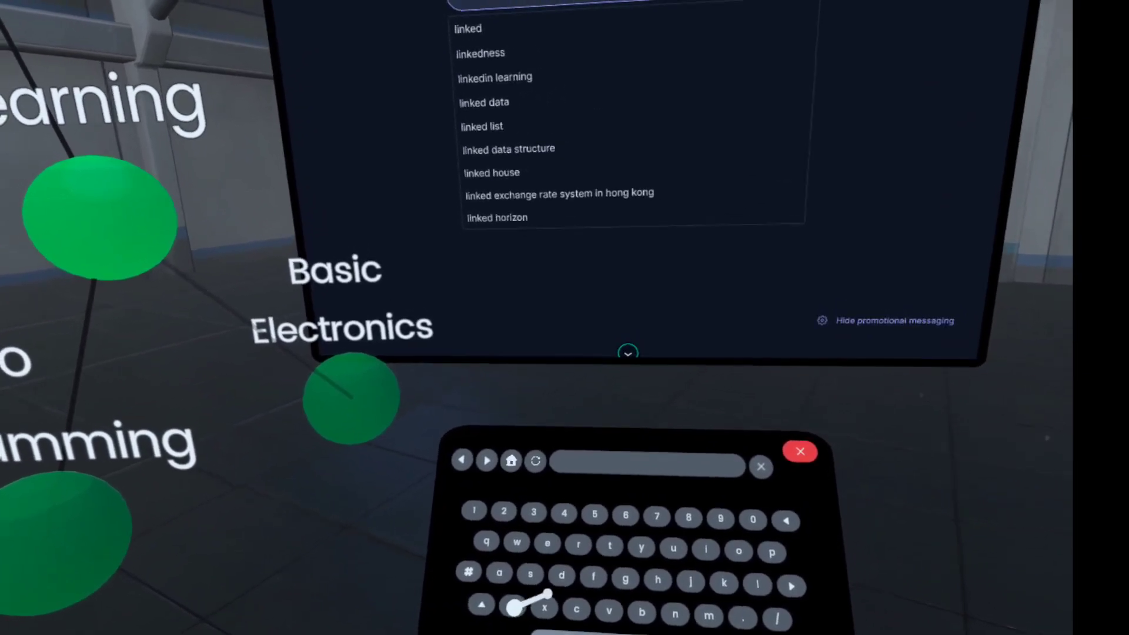
{"action": "type", "text": "inkedin logo png"}
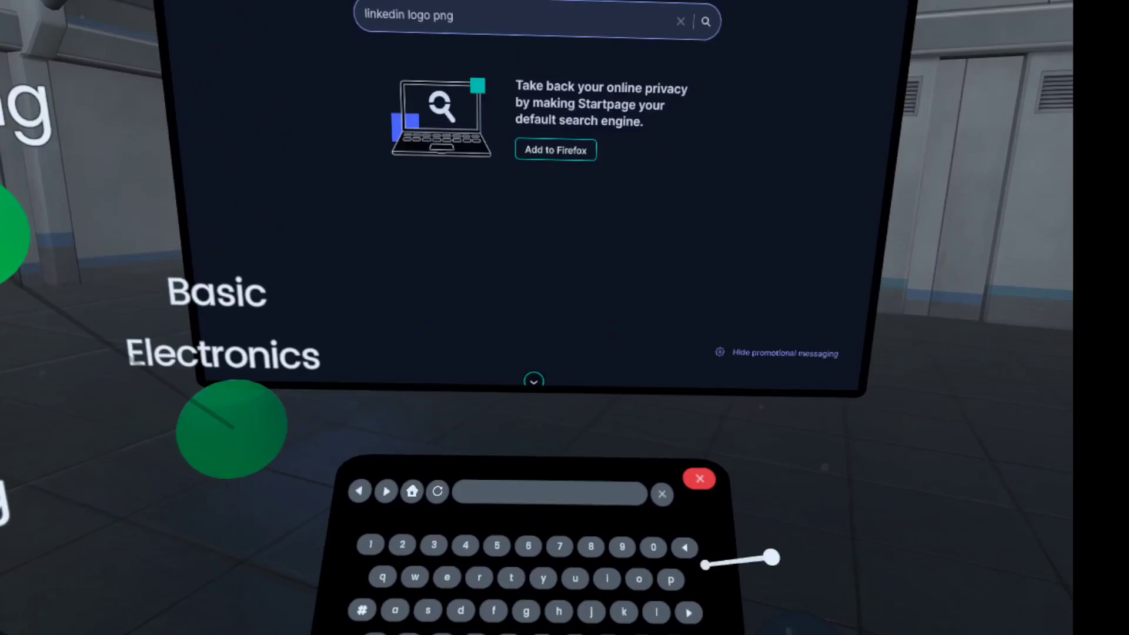
{"action": "left_click", "coordinate": [688, 560]}
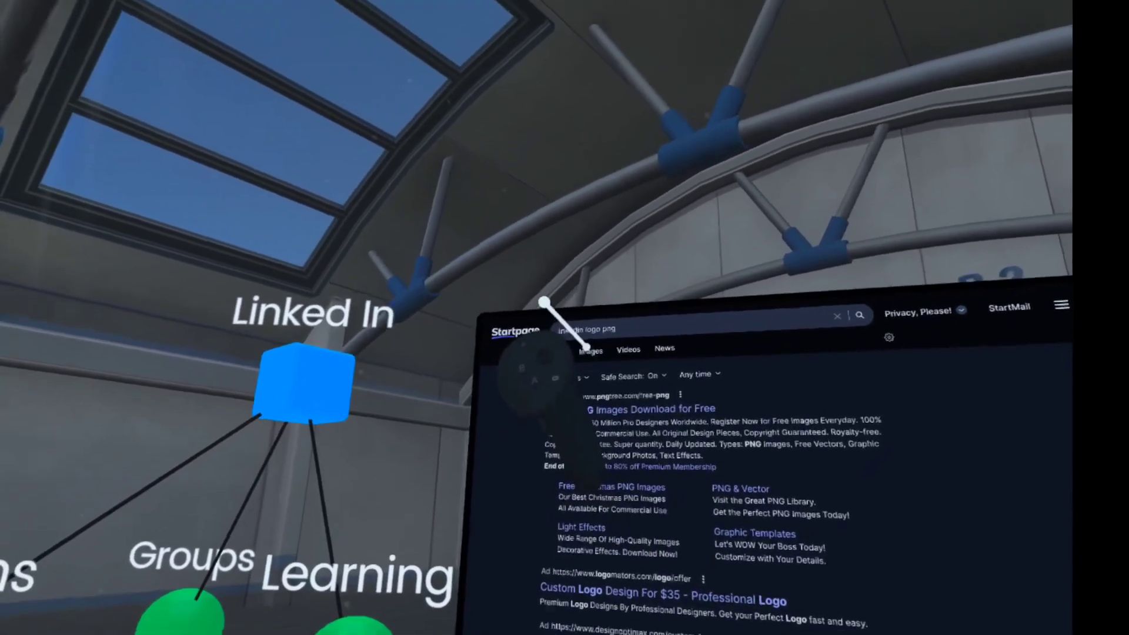
Step: Preview the first LinkedIn logo image result and set it as the Linked In node's image
{"action": "left_click", "coordinate": [565, 316]}
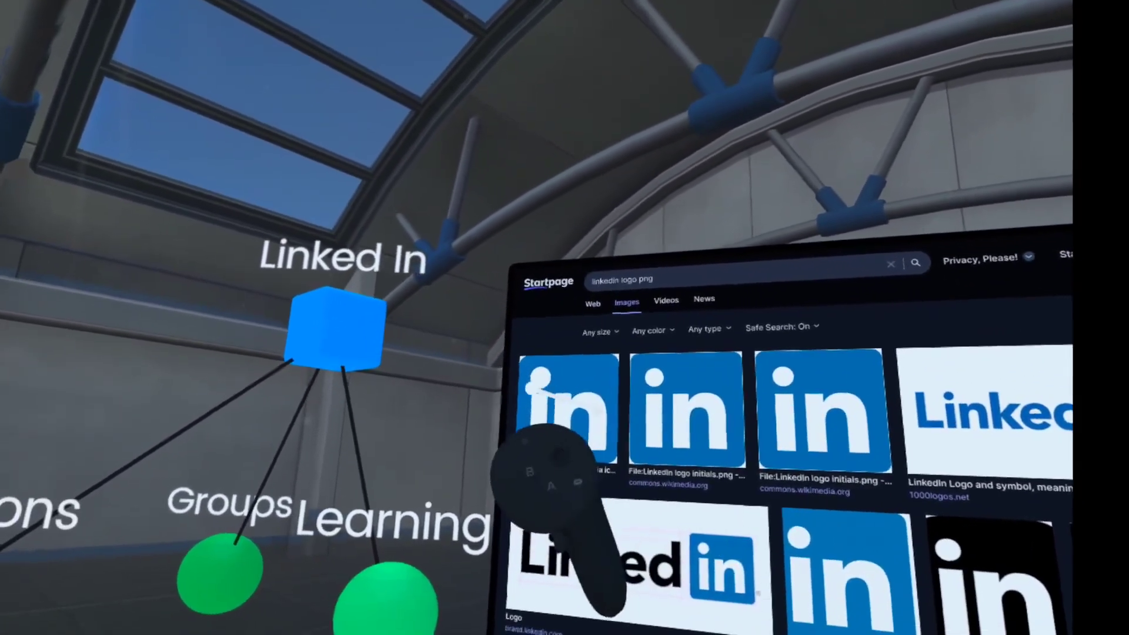
{"action": "left_click", "coordinate": [564, 405]}
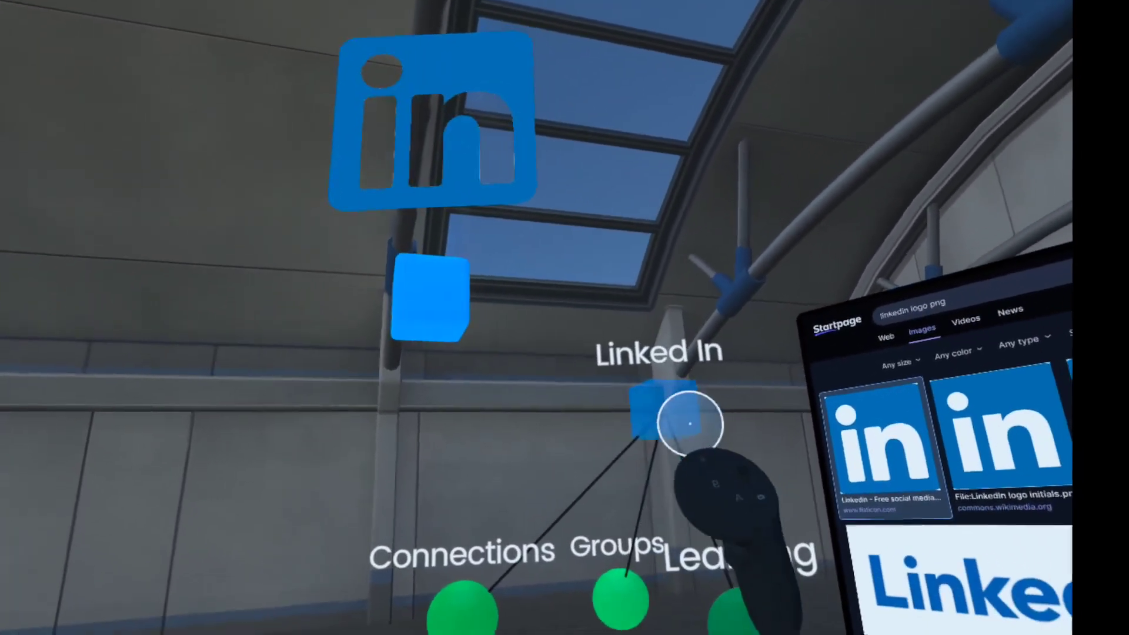
{"action": "left_click", "coordinate": [620, 431]}
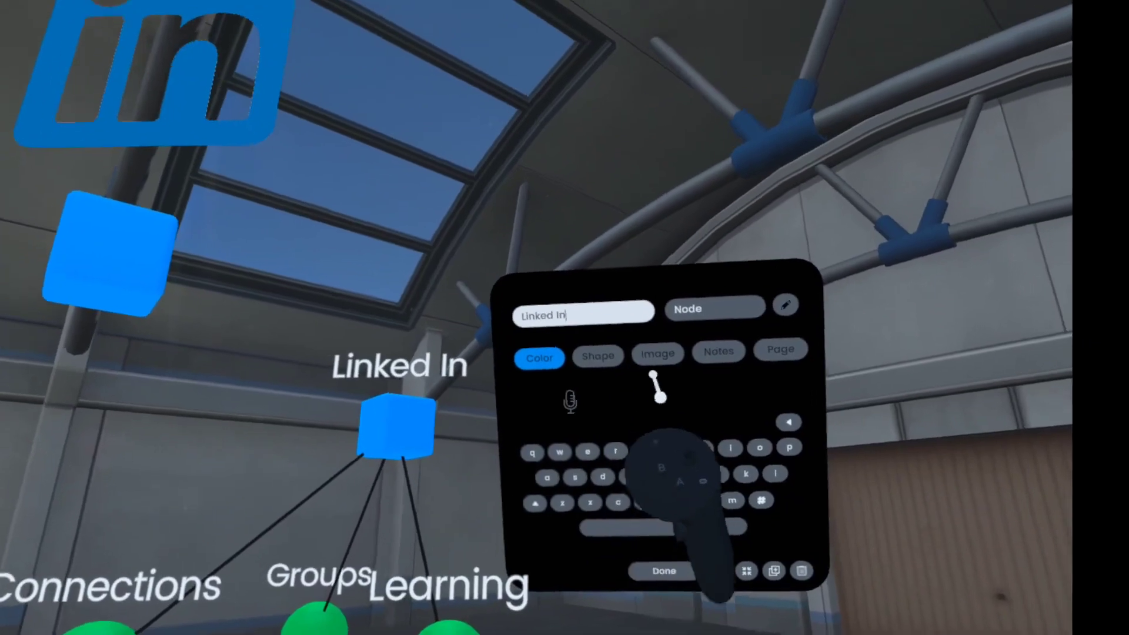
{"action": "left_click", "coordinate": [659, 374]}
{"action": "left_click", "coordinate": [666, 412]}
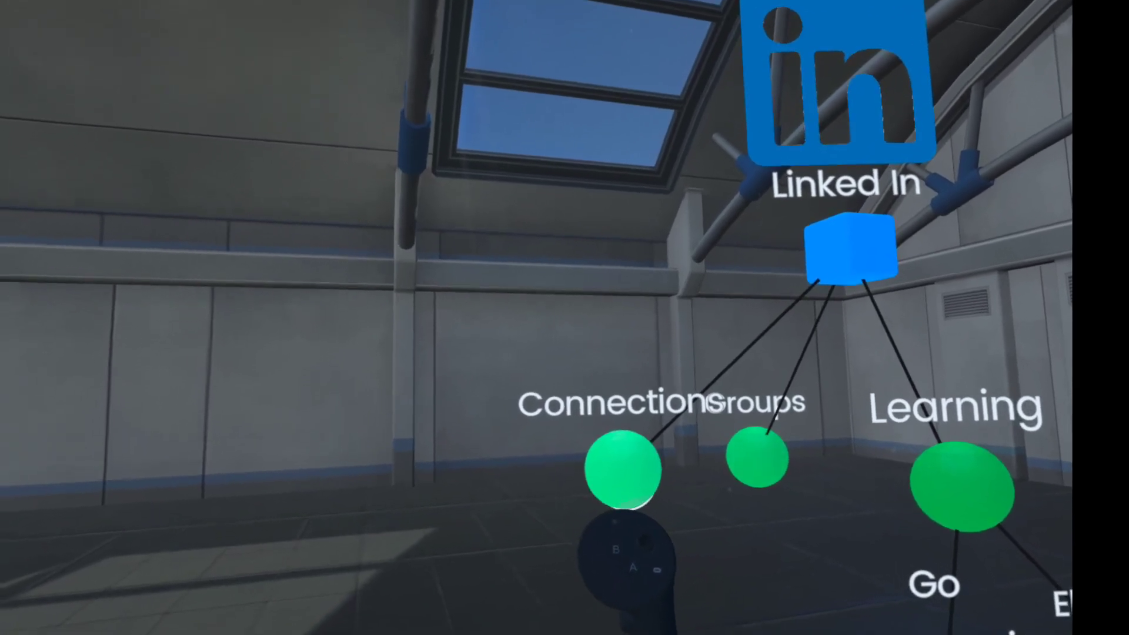
Step: Make the Connections node a yellow cylinder
{"action": "left_click", "coordinate": [624, 500]}
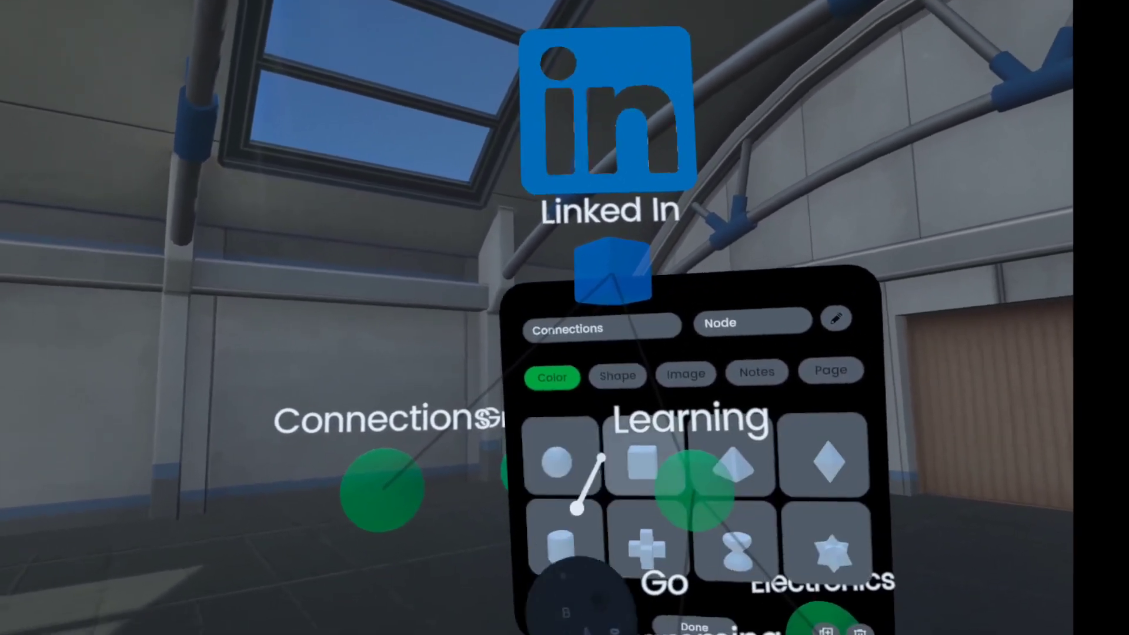
{"action": "left_click", "coordinate": [573, 523]}
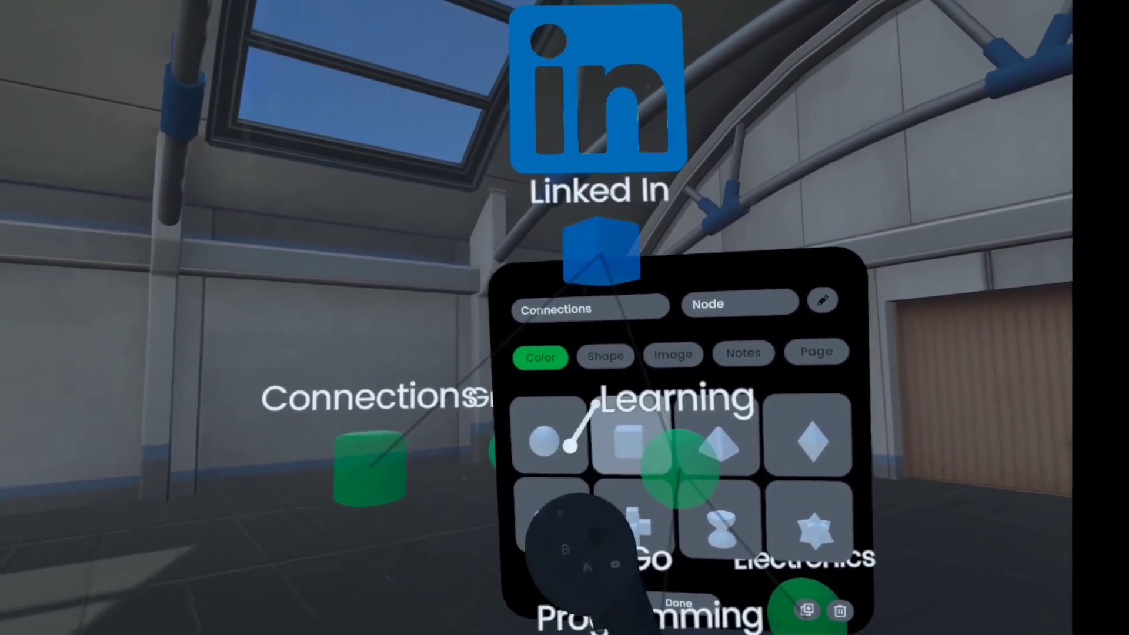
{"action": "left_click", "coordinate": [540, 357]}
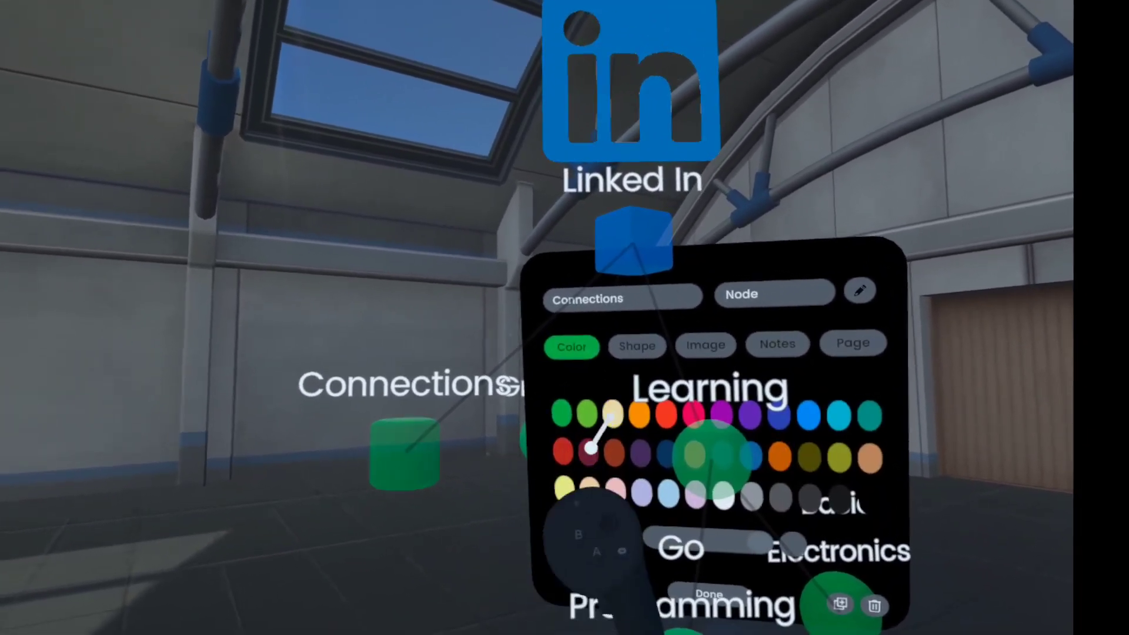
{"action": "left_click", "coordinate": [612, 414]}
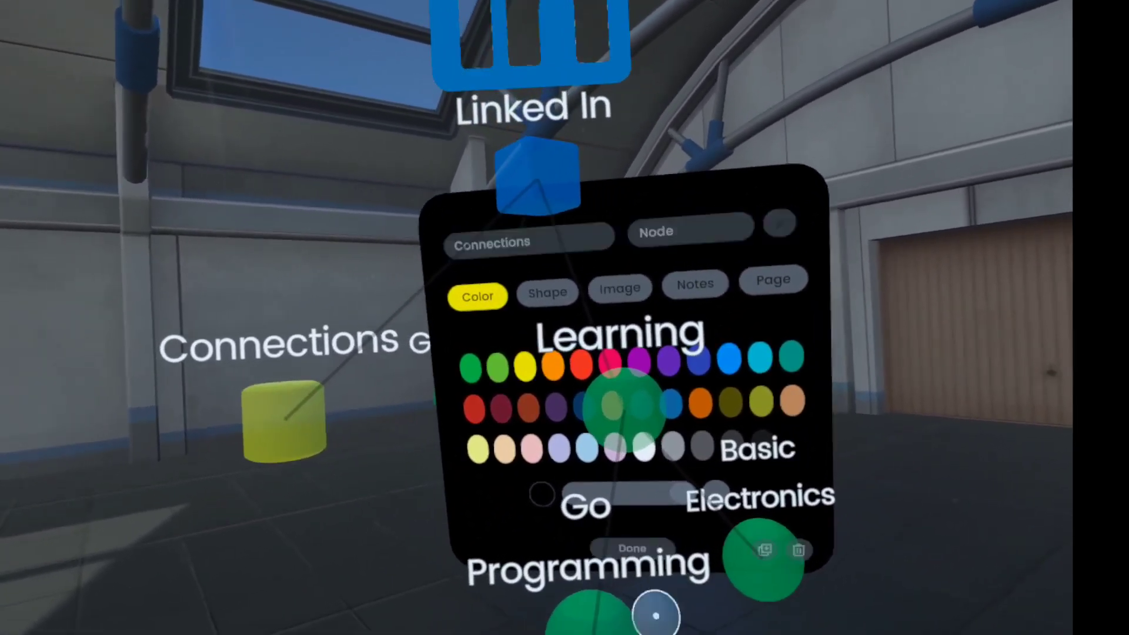
Step: Make the Learning node a yellow cylinder as well
{"action": "left_click", "coordinate": [623, 406]}
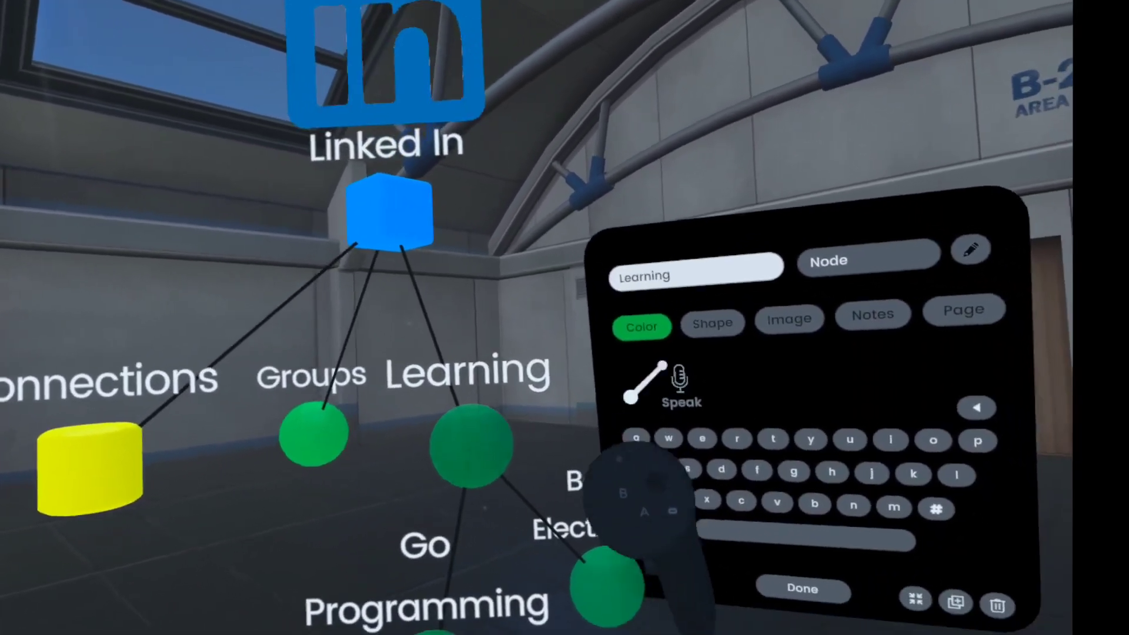
{"action": "left_click", "coordinate": [712, 323]}
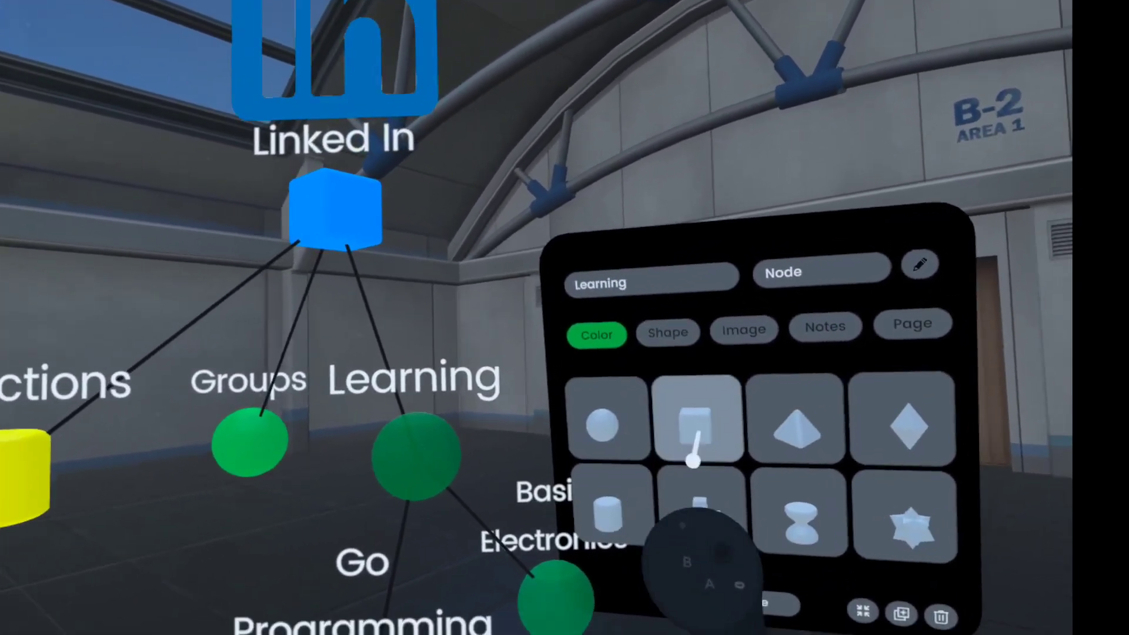
{"action": "left_click", "coordinate": [610, 516]}
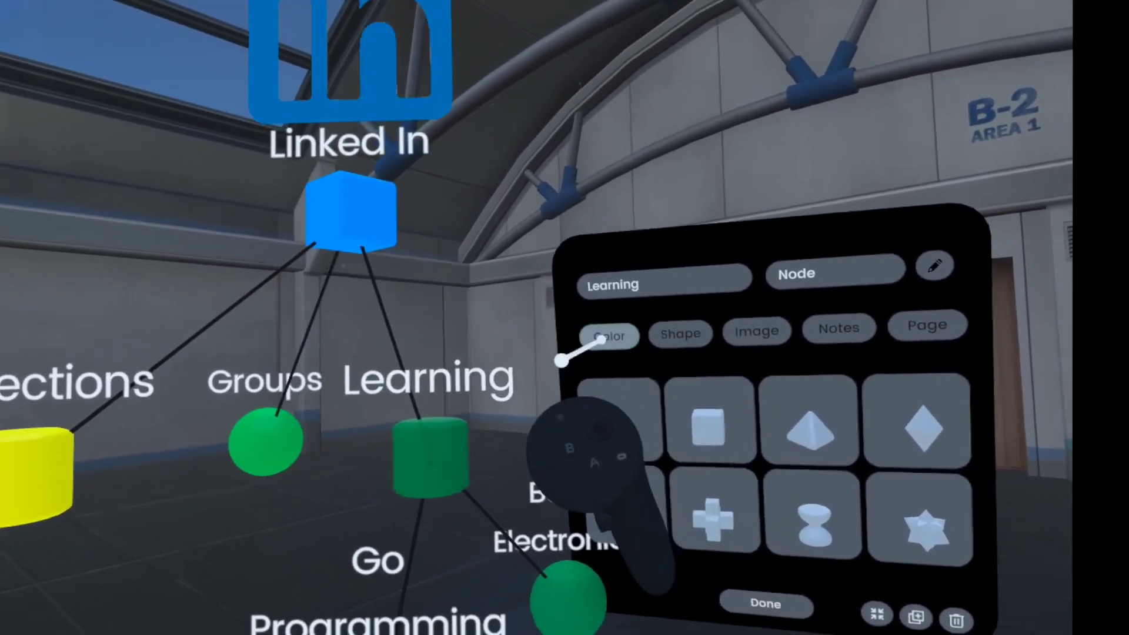
{"action": "left_click", "coordinate": [601, 338]}
{"action": "left_click", "coordinate": [660, 378]}
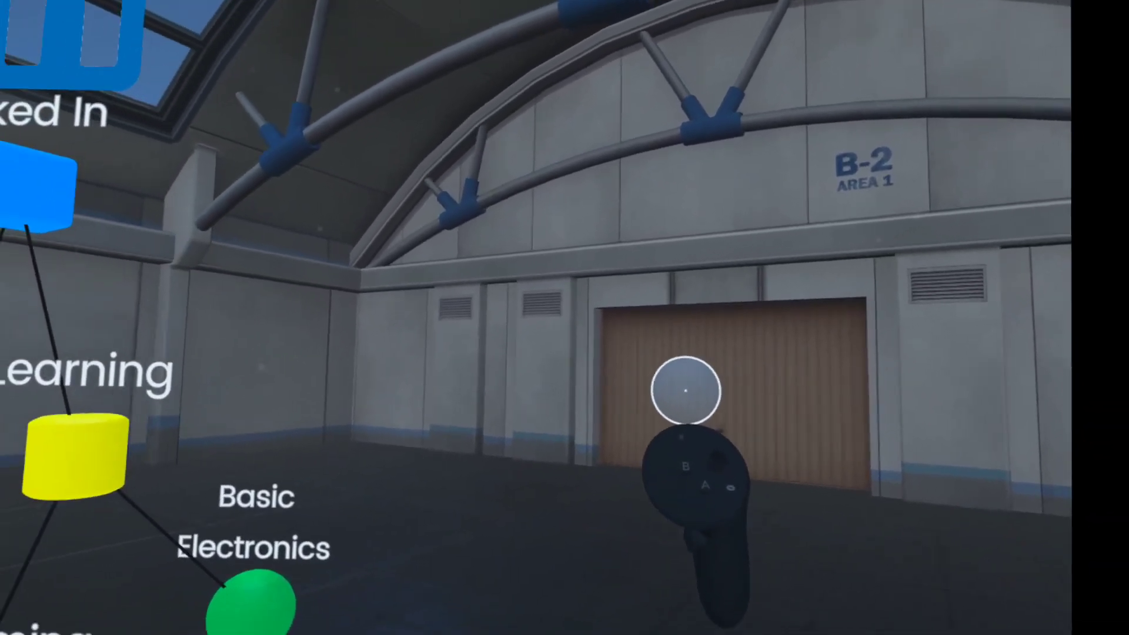
Step: Create a node by the door and give it a new node type named 'Foo'
{"action": "left_click", "coordinate": [698, 372]}
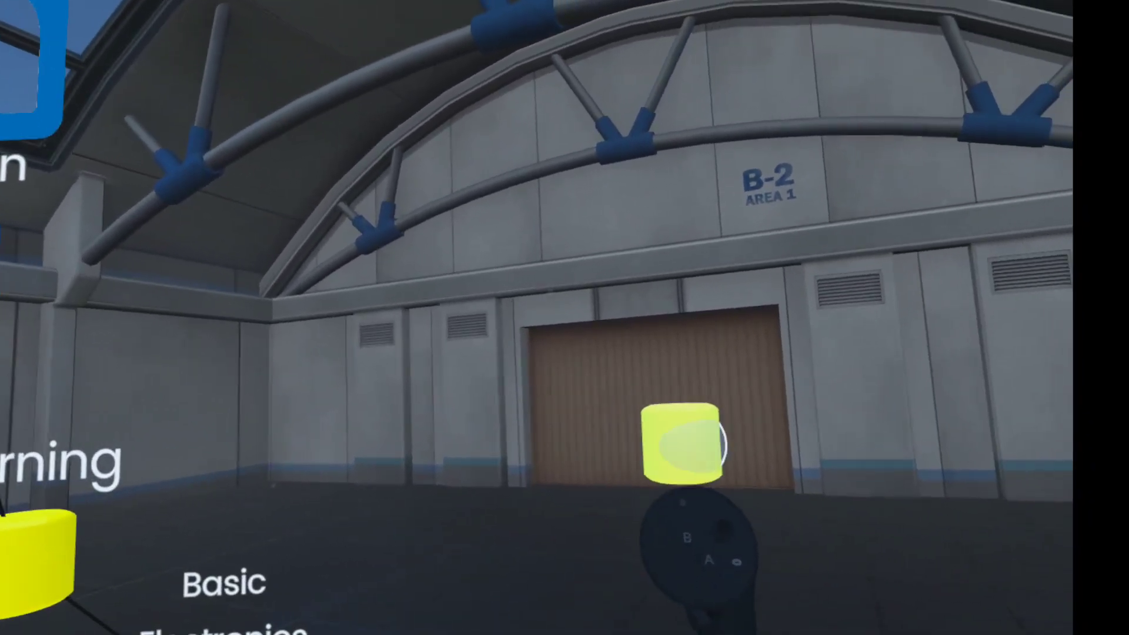
{"action": "left_click", "coordinate": [682, 444]}
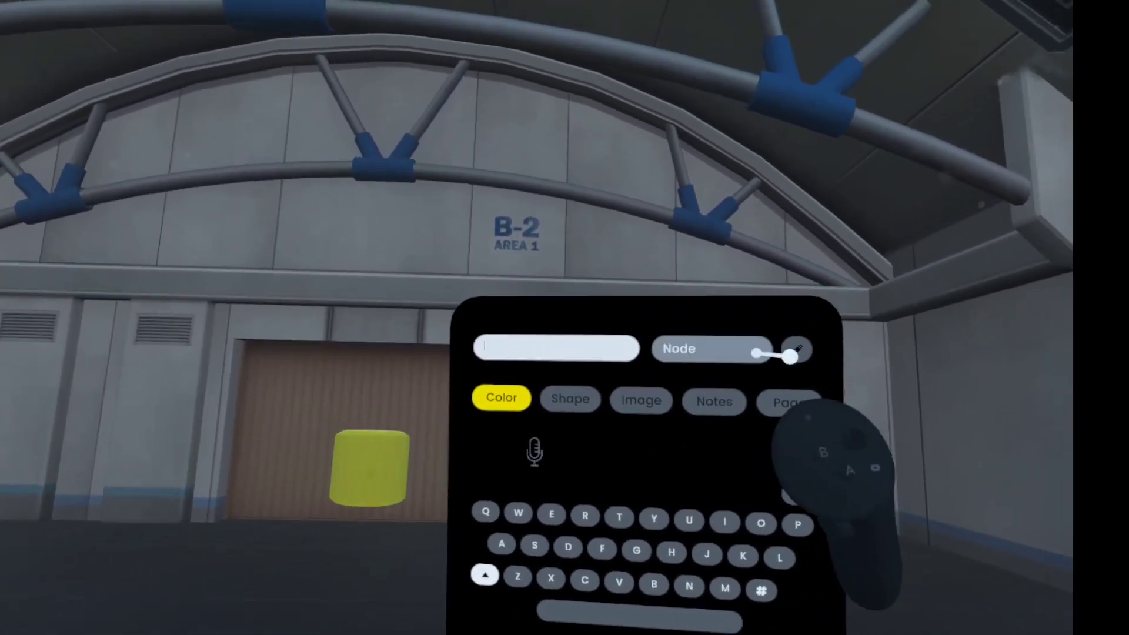
{"action": "left_click", "coordinate": [765, 353]}
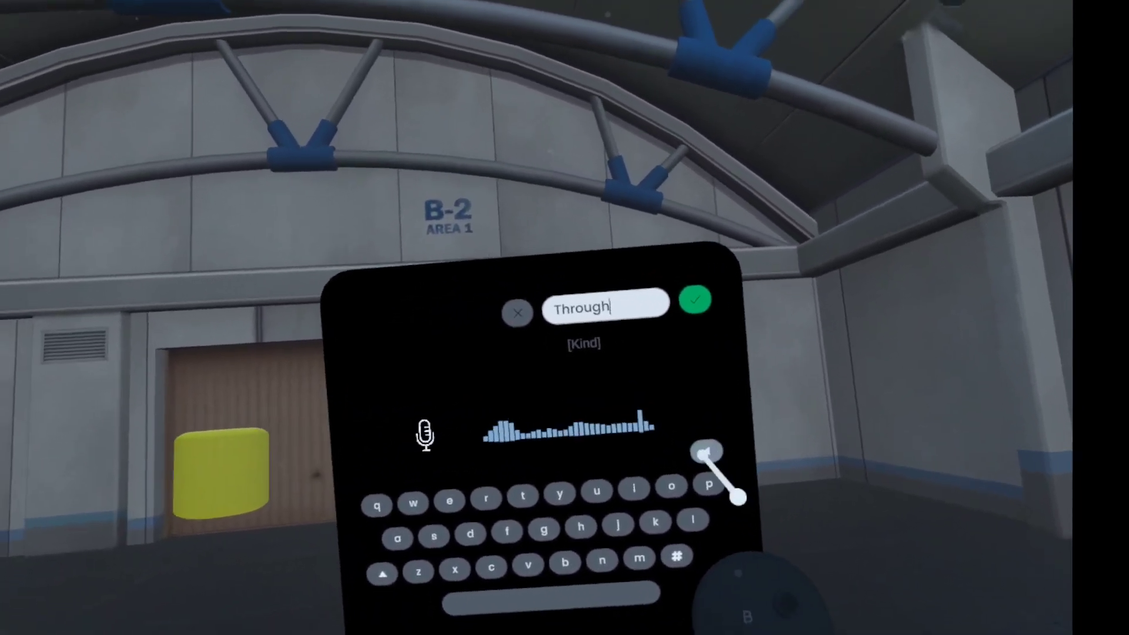
{"action": "left_click", "coordinate": [823, 480]}
{"action": "left_click", "coordinate": [823, 481]}
{"action": "left_click", "coordinate": [823, 480]}
{"action": "left_click", "coordinate": [822, 481]}
{"action": "left_click", "coordinate": [823, 480]}
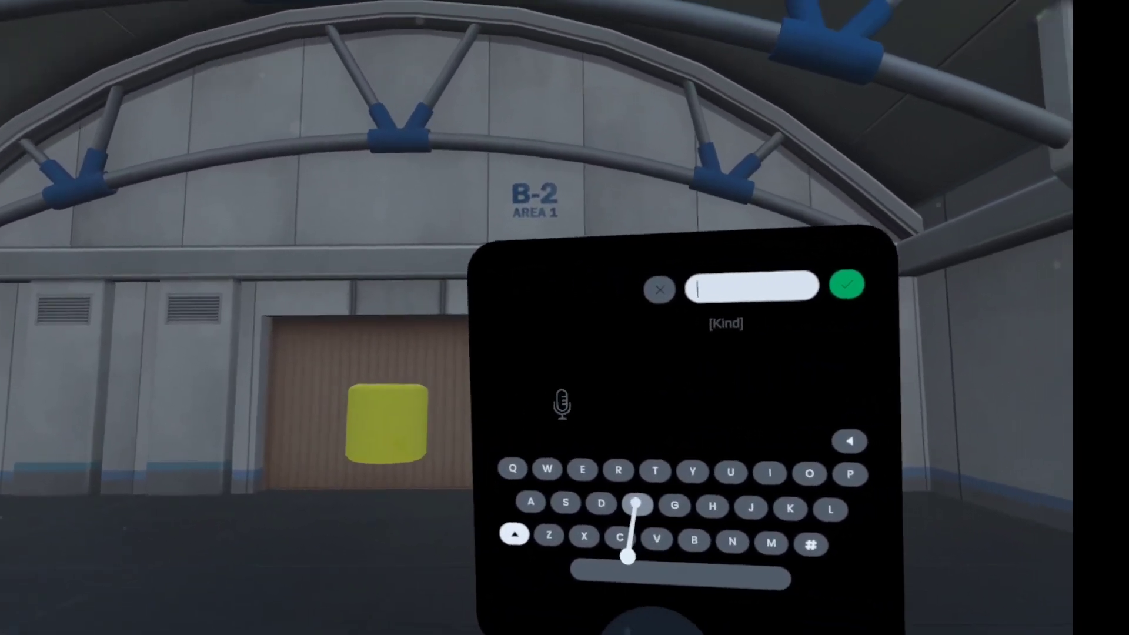
{"action": "left_click", "coordinate": [636, 504]}
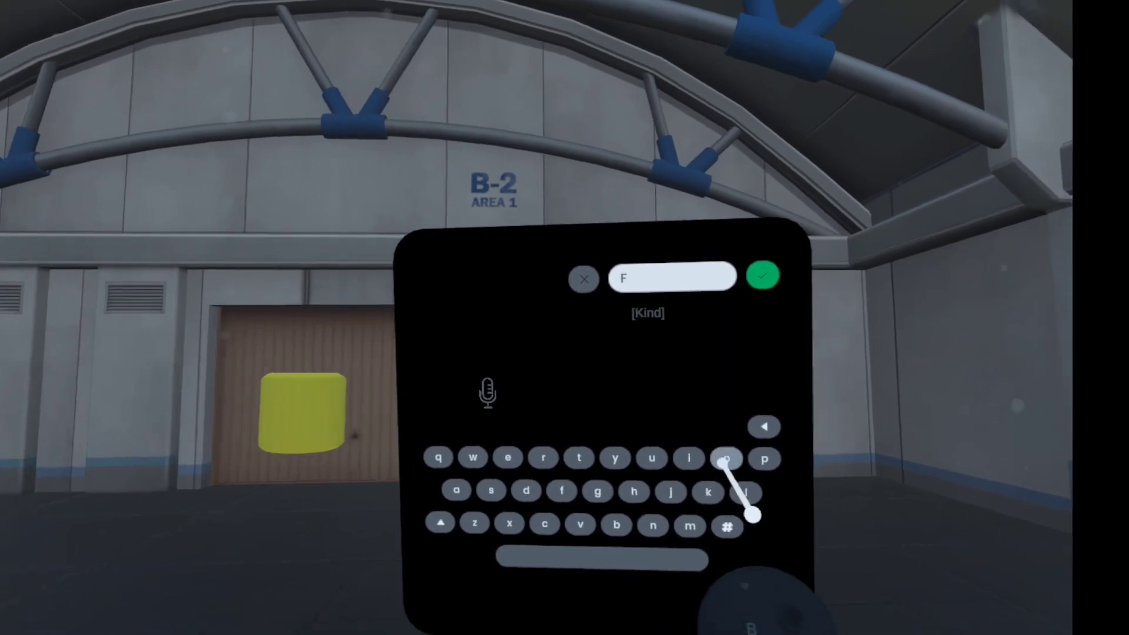
{"action": "left_click", "coordinate": [762, 277]}
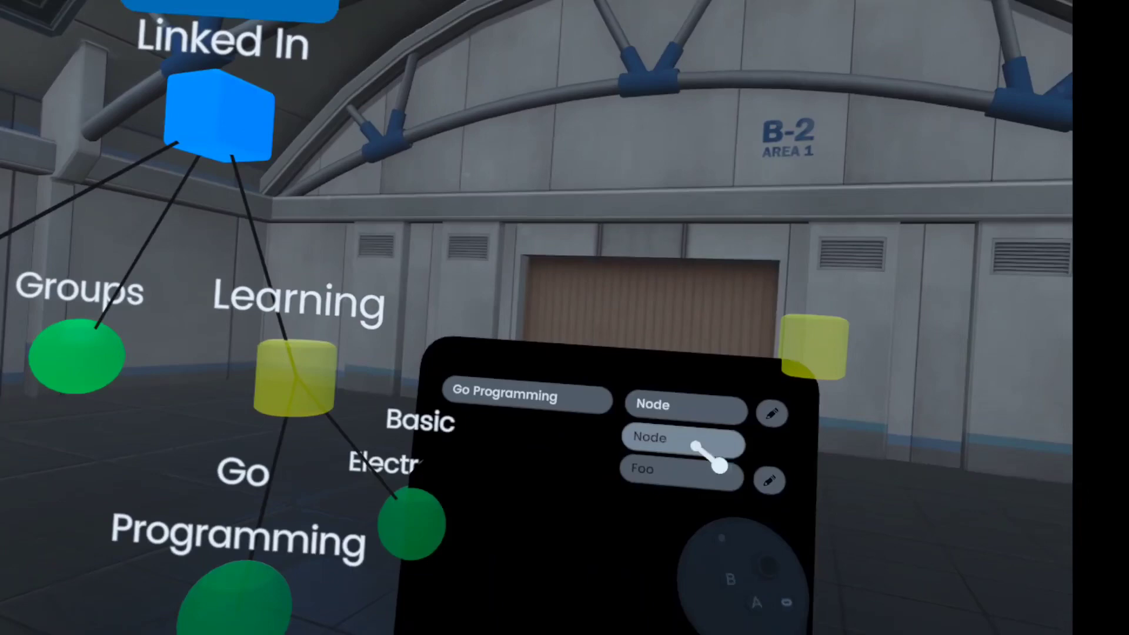
Step: Set Go Programming and Basic Electronics to the Foo node type
{"action": "left_click", "coordinate": [719, 466]}
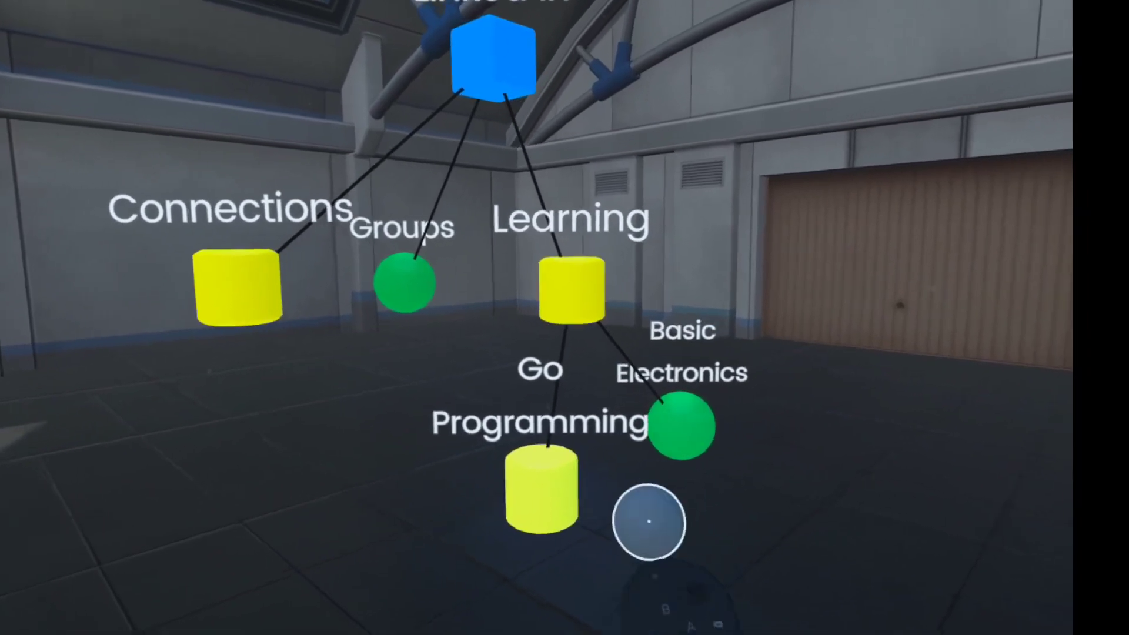
{"action": "left_click", "coordinate": [655, 441]}
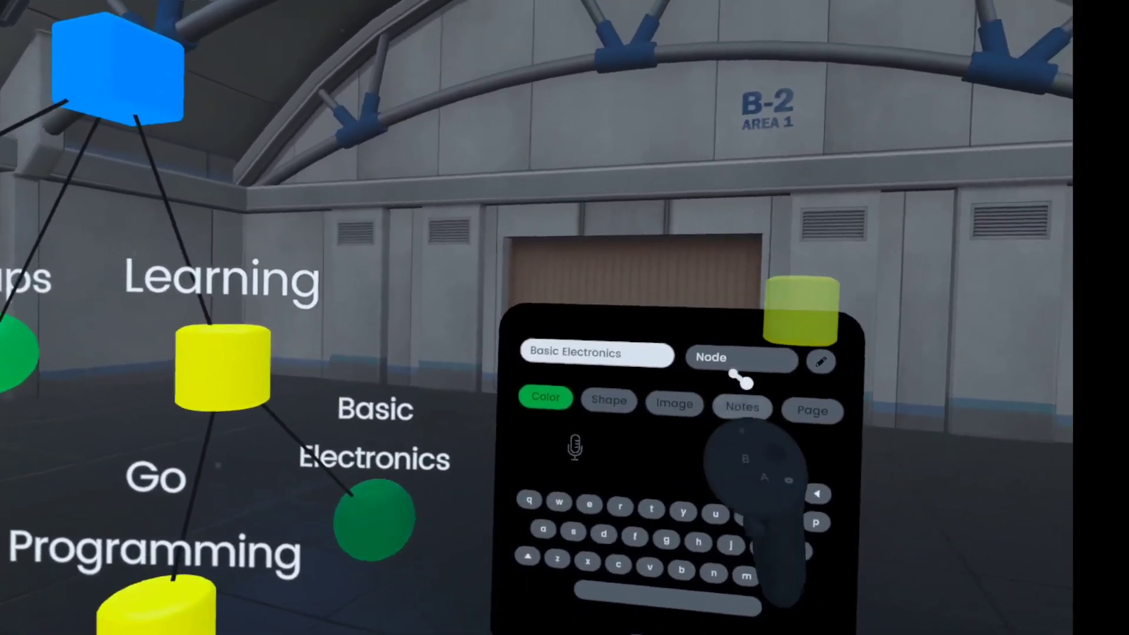
{"action": "left_click", "coordinate": [756, 376]}
{"action": "left_click", "coordinate": [735, 420]}
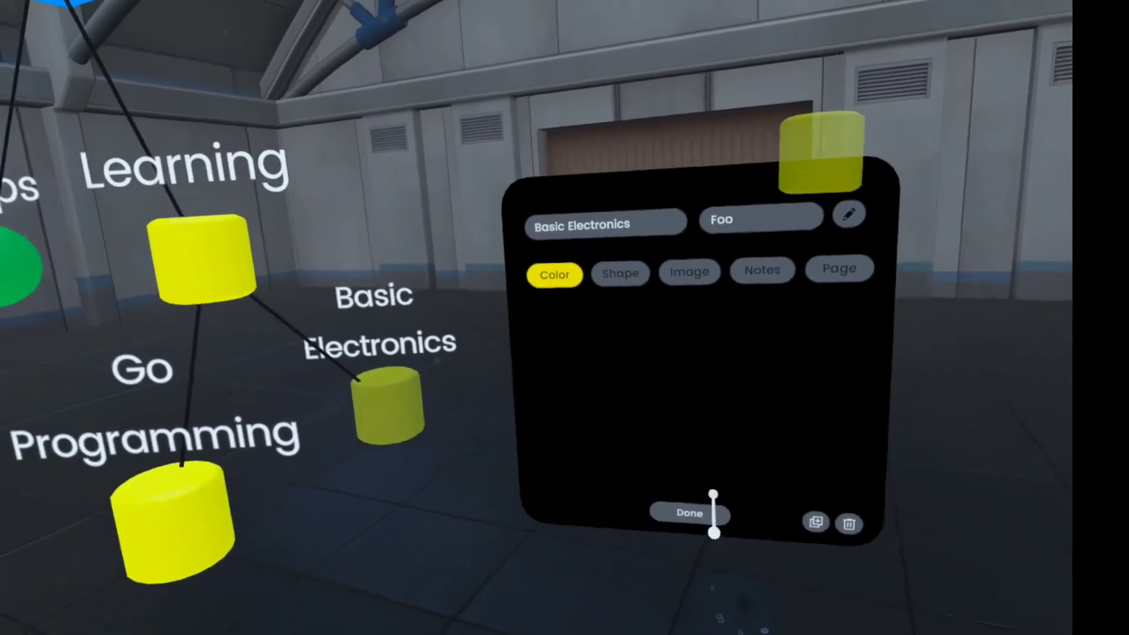
{"action": "left_click", "coordinate": [700, 513]}
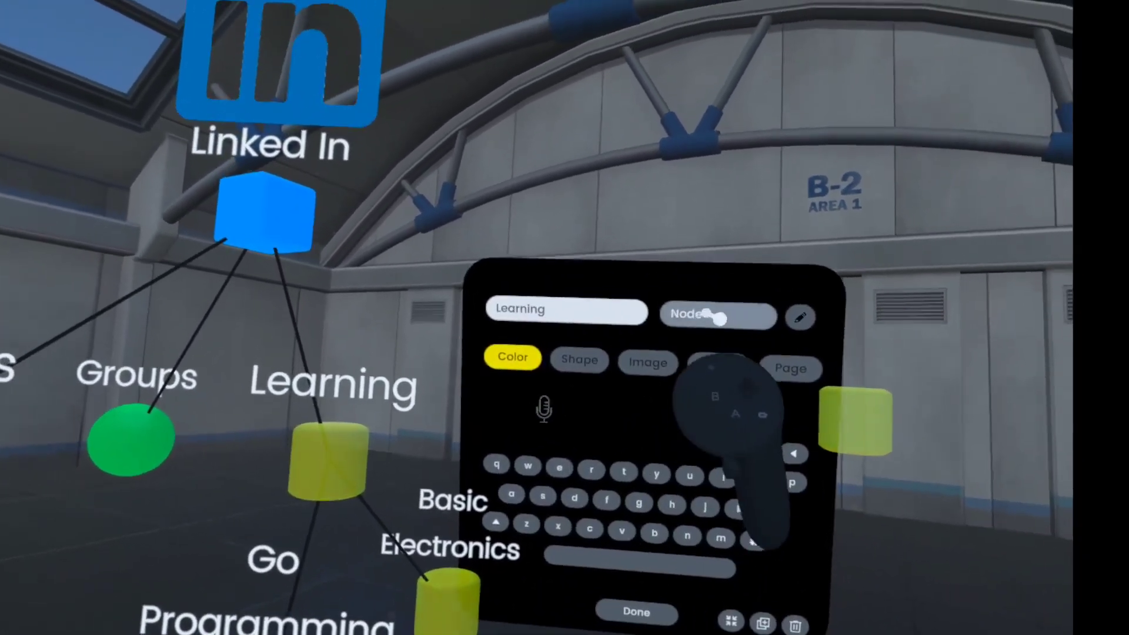
Step: Try Foo on the Learning node, revert it to plain Node, and close its settings
{"action": "left_click", "coordinate": [735, 315]}
{"action": "left_click", "coordinate": [729, 345]}
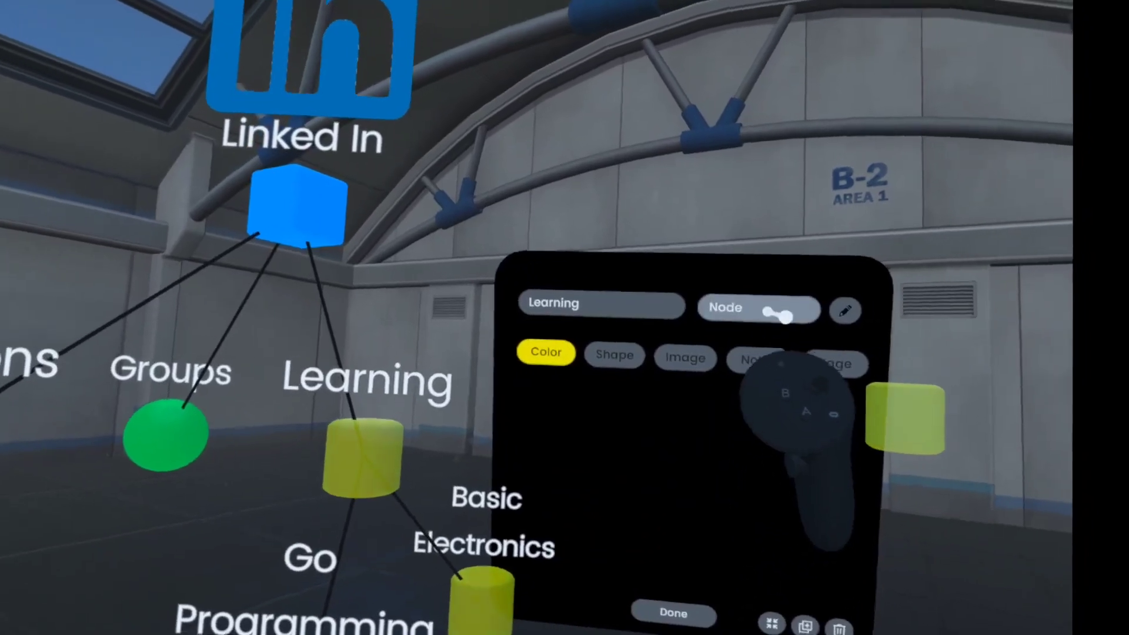
{"action": "left_click", "coordinate": [735, 304]}
{"action": "left_click", "coordinate": [756, 365]}
{"action": "left_click", "coordinate": [765, 306]}
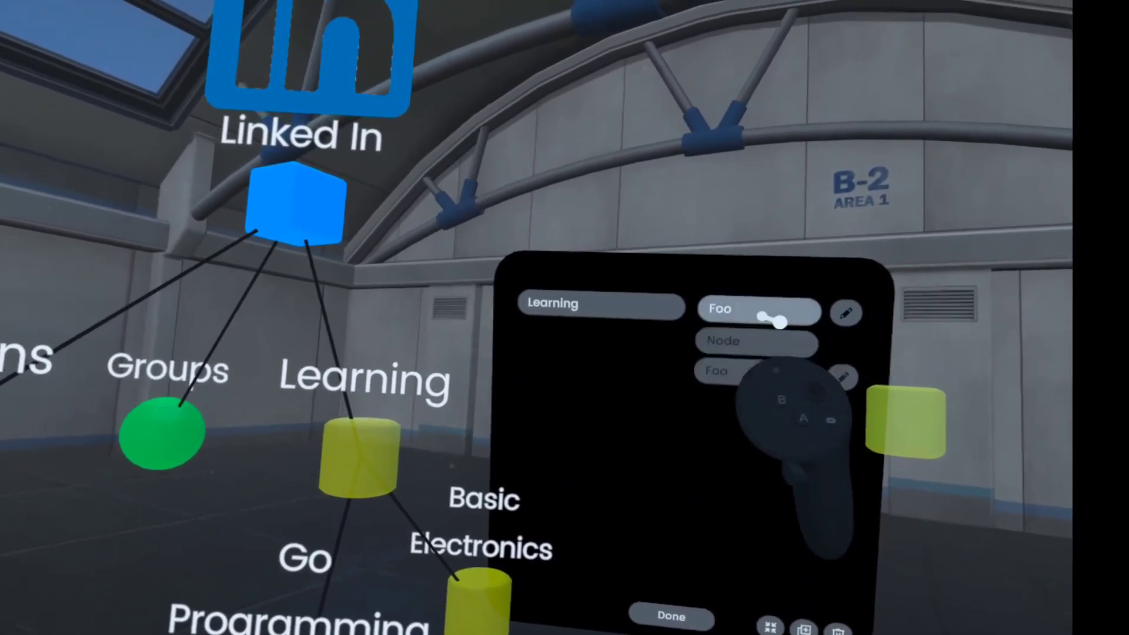
{"action": "left_click", "coordinate": [750, 336]}
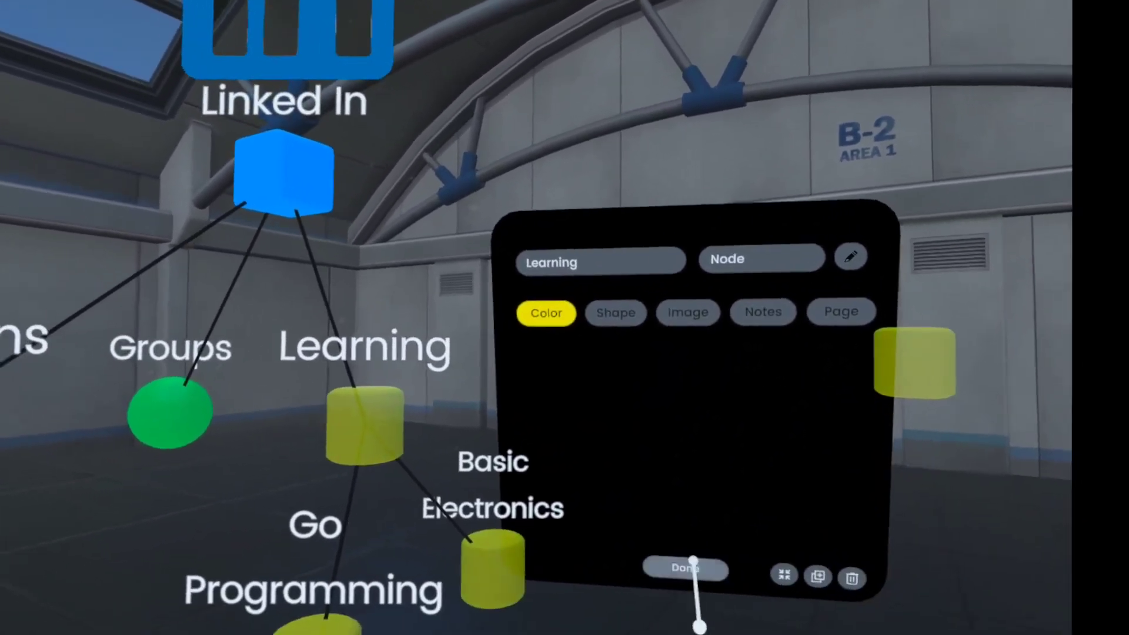
{"action": "left_click", "coordinate": [693, 565]}
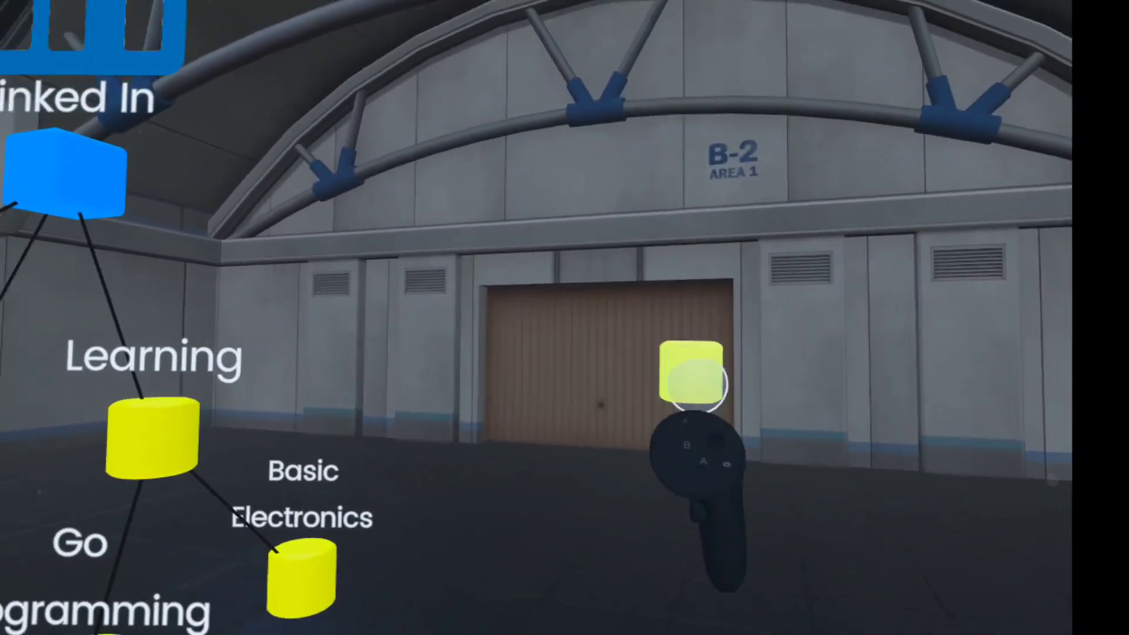
{"action": "left_click", "coordinate": [651, 347]}
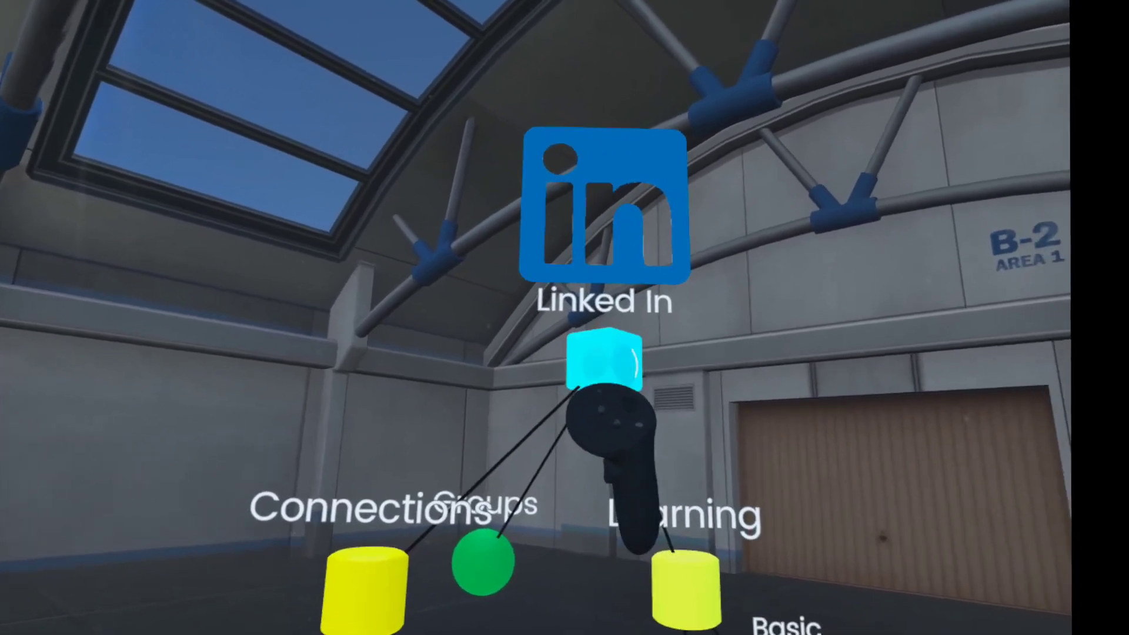
Step: Open the Linked In cube's settings and show its linked linkedin.com page
{"action": "left_click", "coordinate": [631, 377]}
{"action": "left_click", "coordinate": [748, 326]}
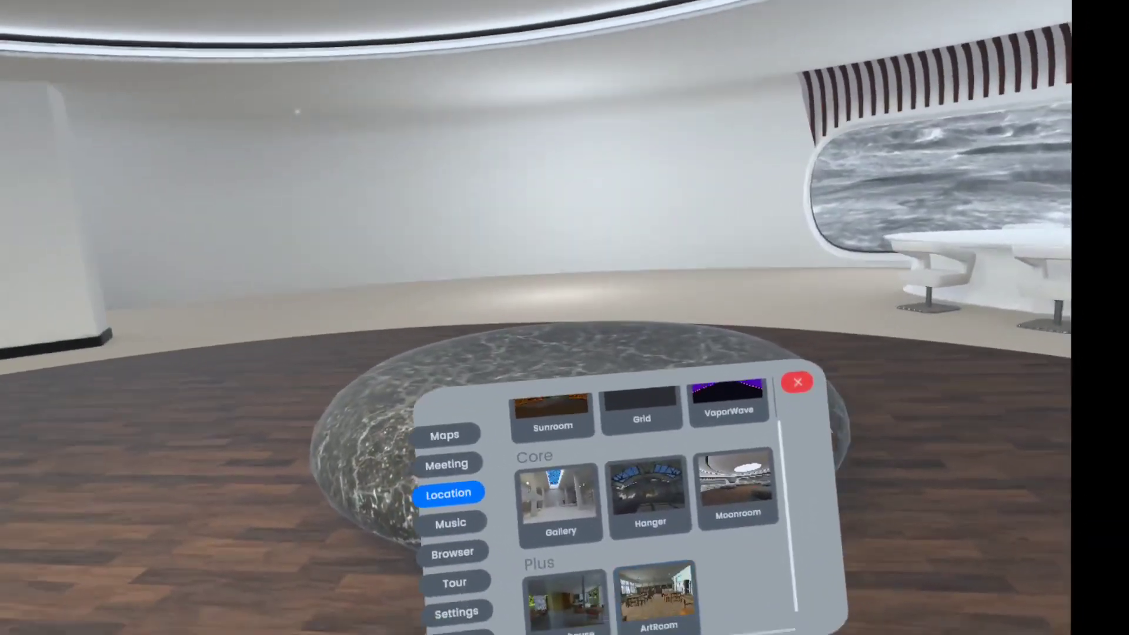
Step: Scroll the Location tab's environment list to find Grid
{"action": "scroll", "coordinate": [756, 567], "scroll_direction": "up", "scroll_amount": 2}
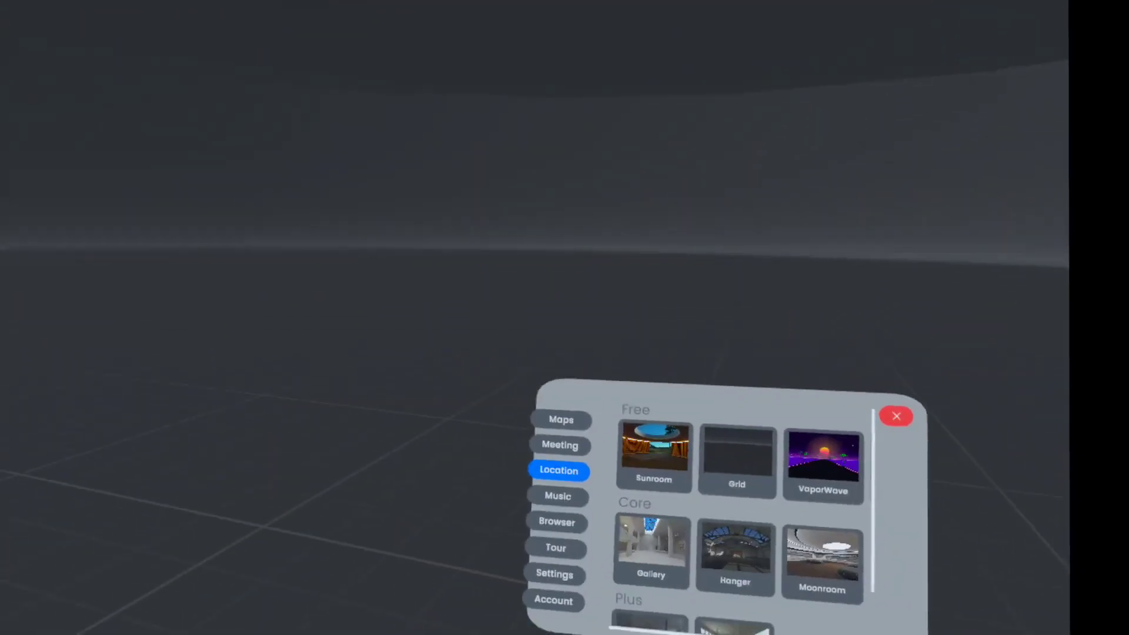
Step: Preview the Mystic Dawn track in the Music choices, then switch background music to No Music
{"action": "left_click", "coordinate": [557, 496]}
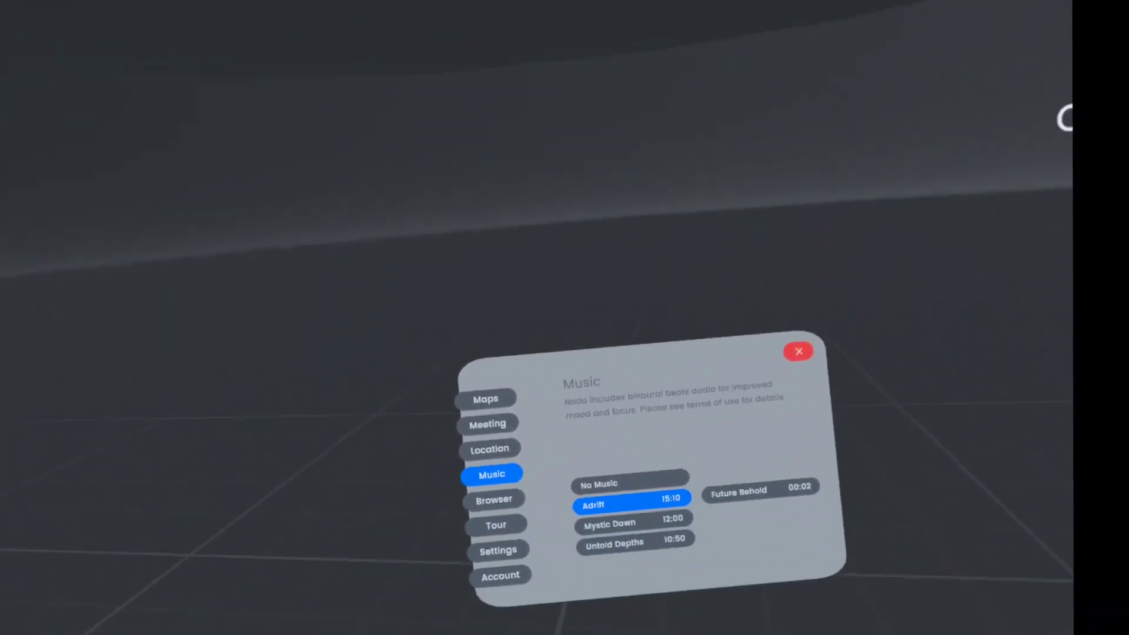
{"action": "left_click", "coordinate": [633, 522]}
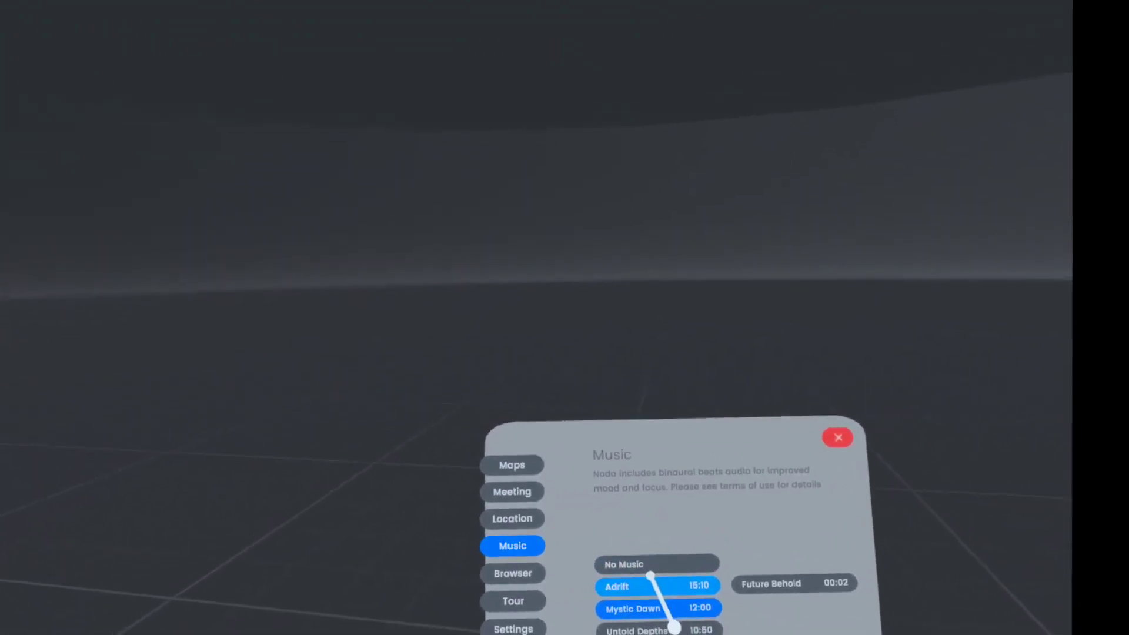
{"action": "left_click", "coordinate": [653, 565]}
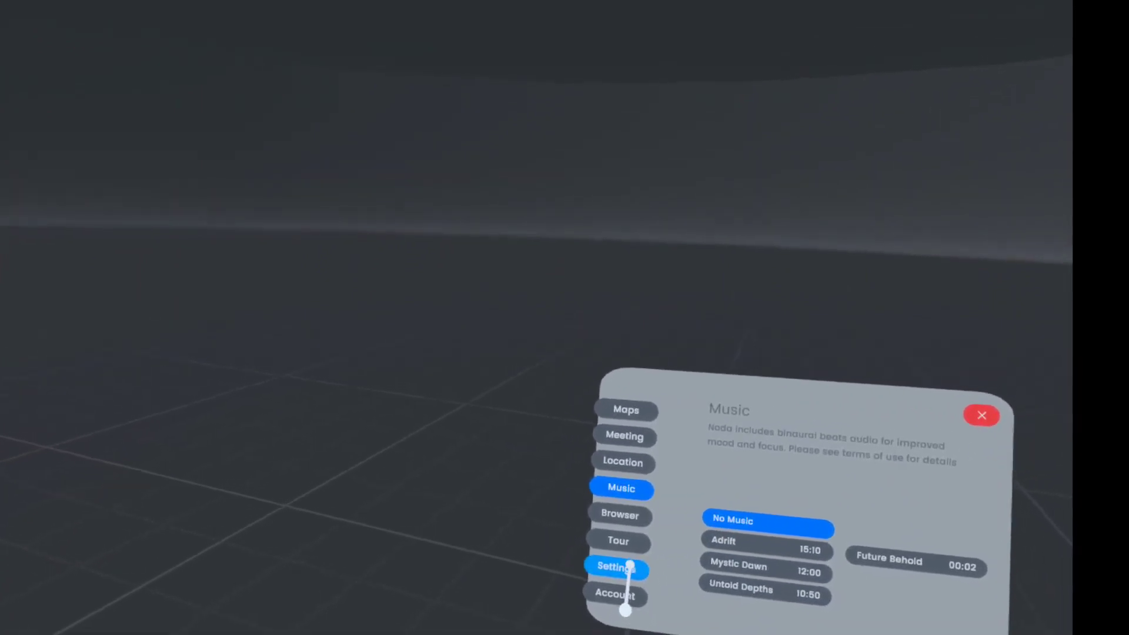
Step: Turn Passthrough on in Settings to see the real room through the headset cameras
{"action": "left_click", "coordinate": [618, 567]}
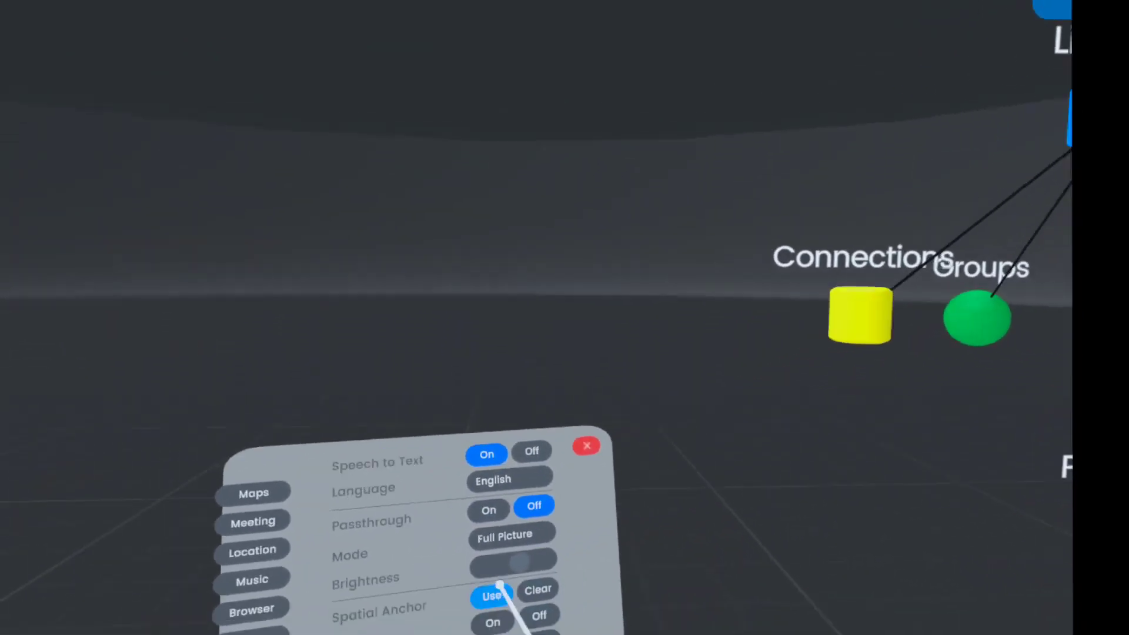
{"action": "left_click", "coordinate": [631, 490]}
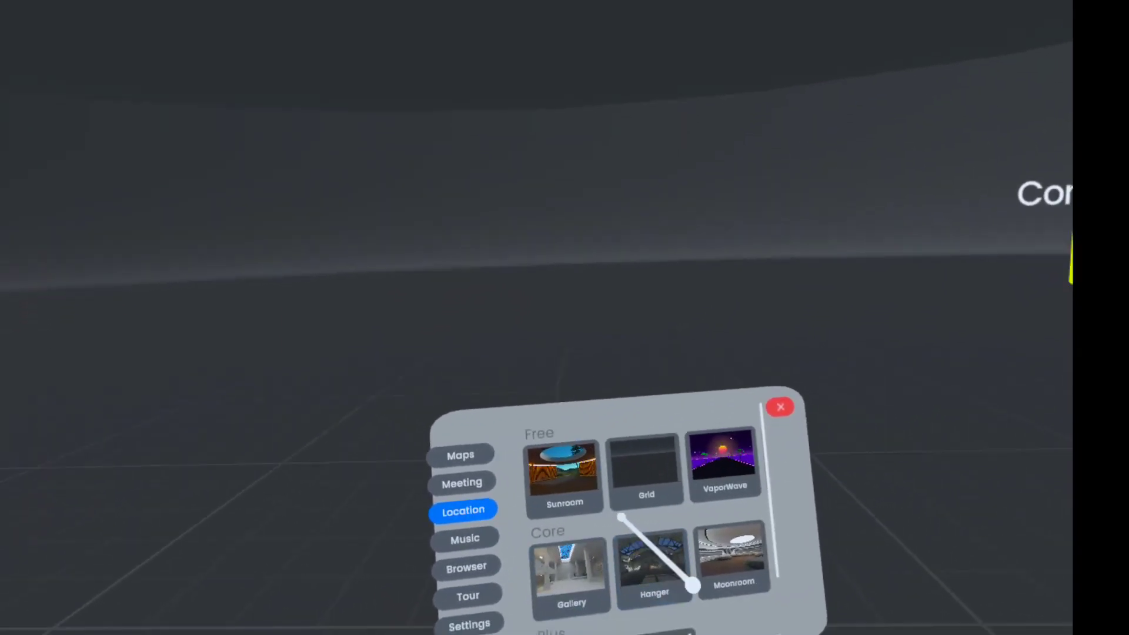
Step: Scroll the Location list down to the Core row of environments
{"action": "scroll", "coordinate": [620, 517], "scroll_direction": "down", "scroll_amount": 2}
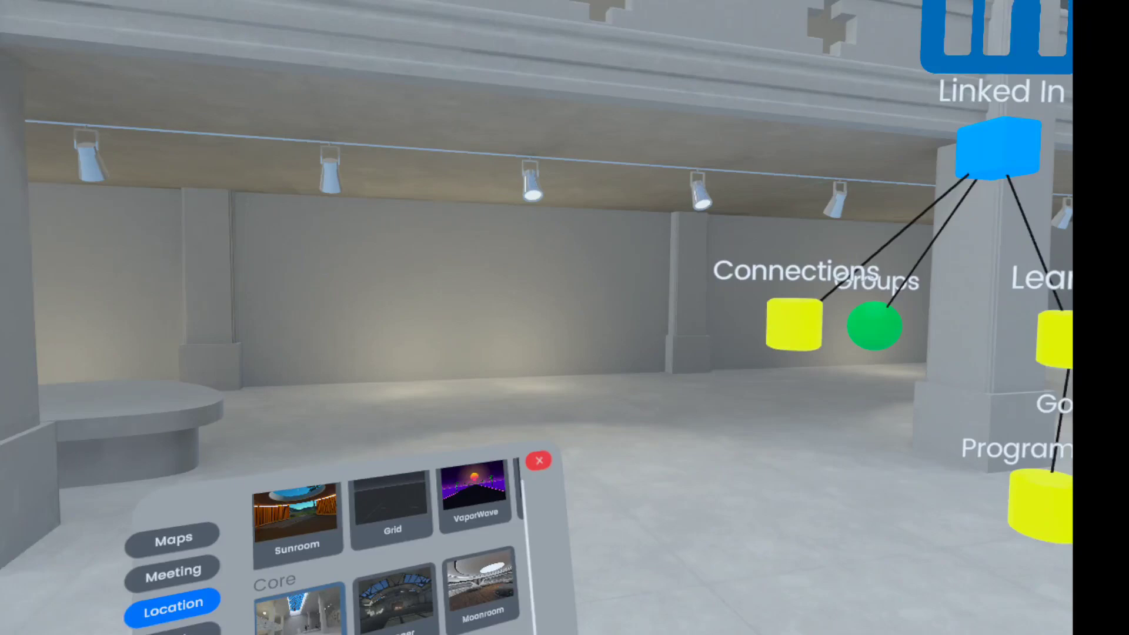